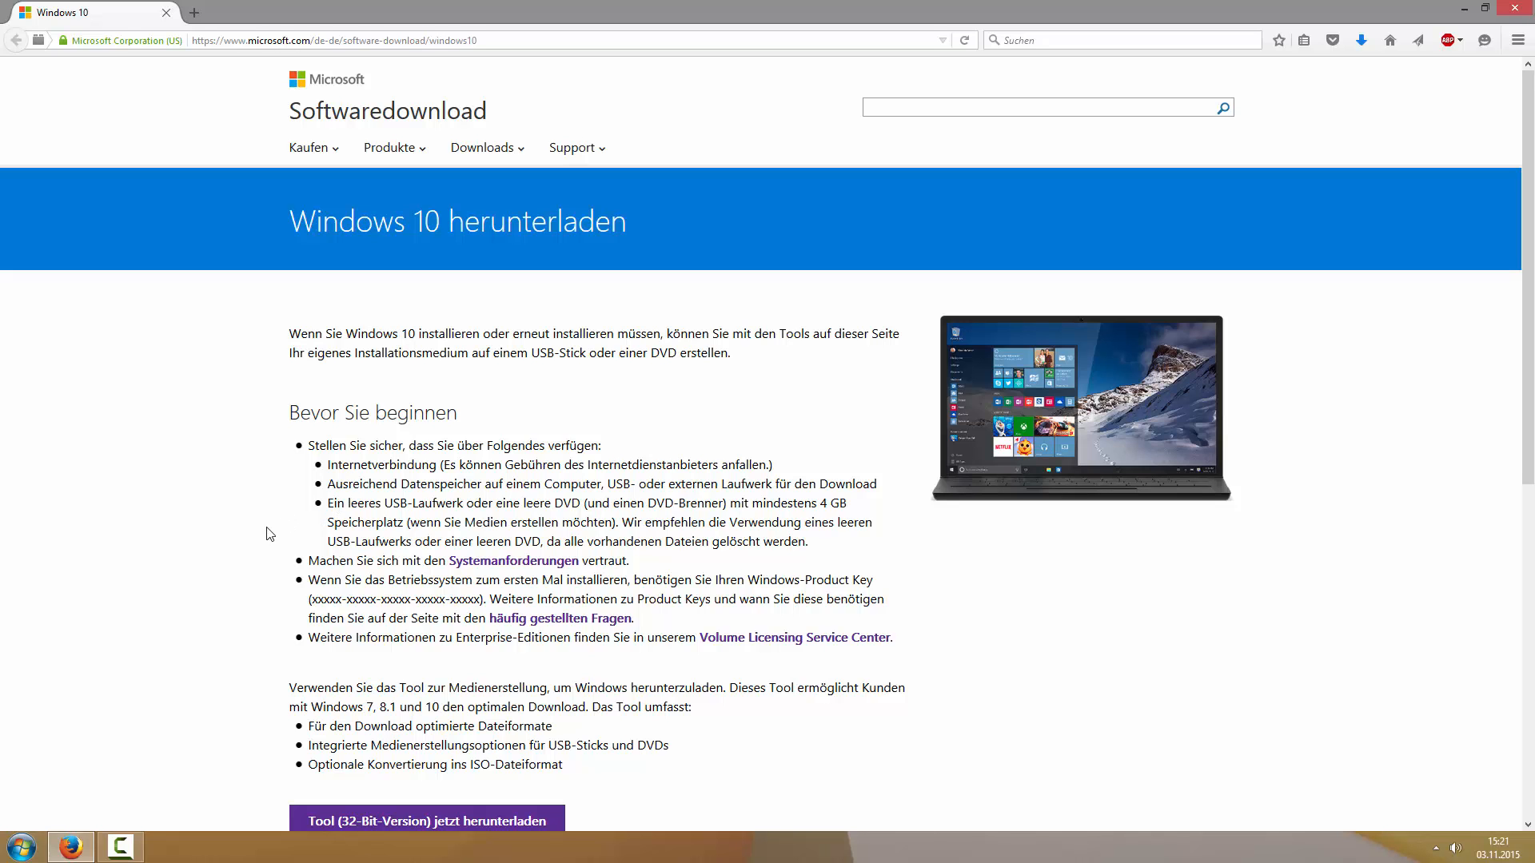
Step: Review the Windows 10 download page and check the computer's system type in its system properties
{"action": "scroll", "coordinate": [267, 537], "scroll_direction": "down", "scroll_amount": 3}
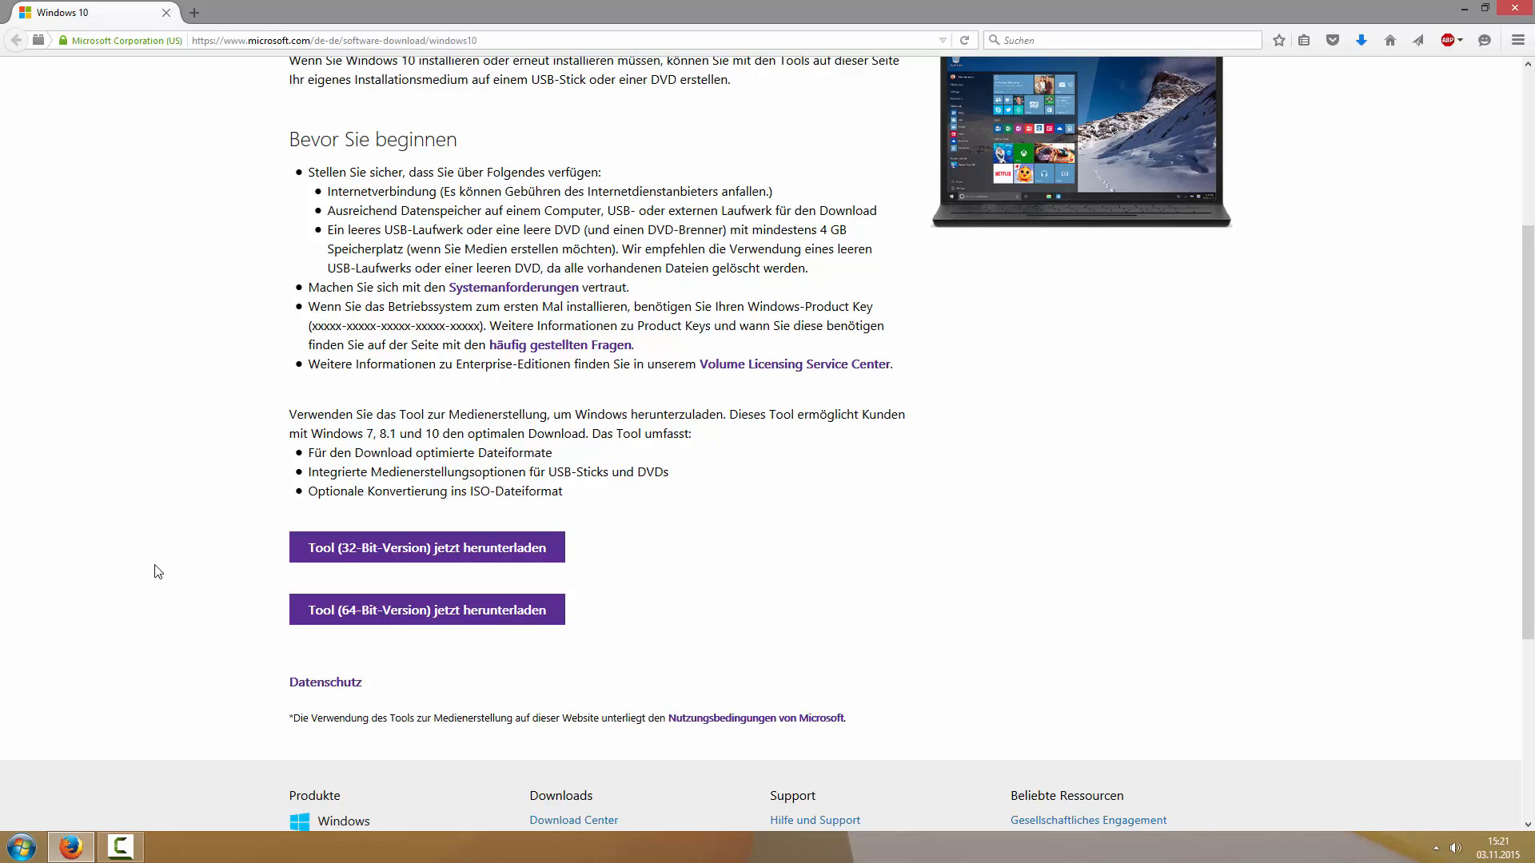
{"action": "scroll", "coordinate": [154, 569], "scroll_direction": "up", "scroll_amount": 3}
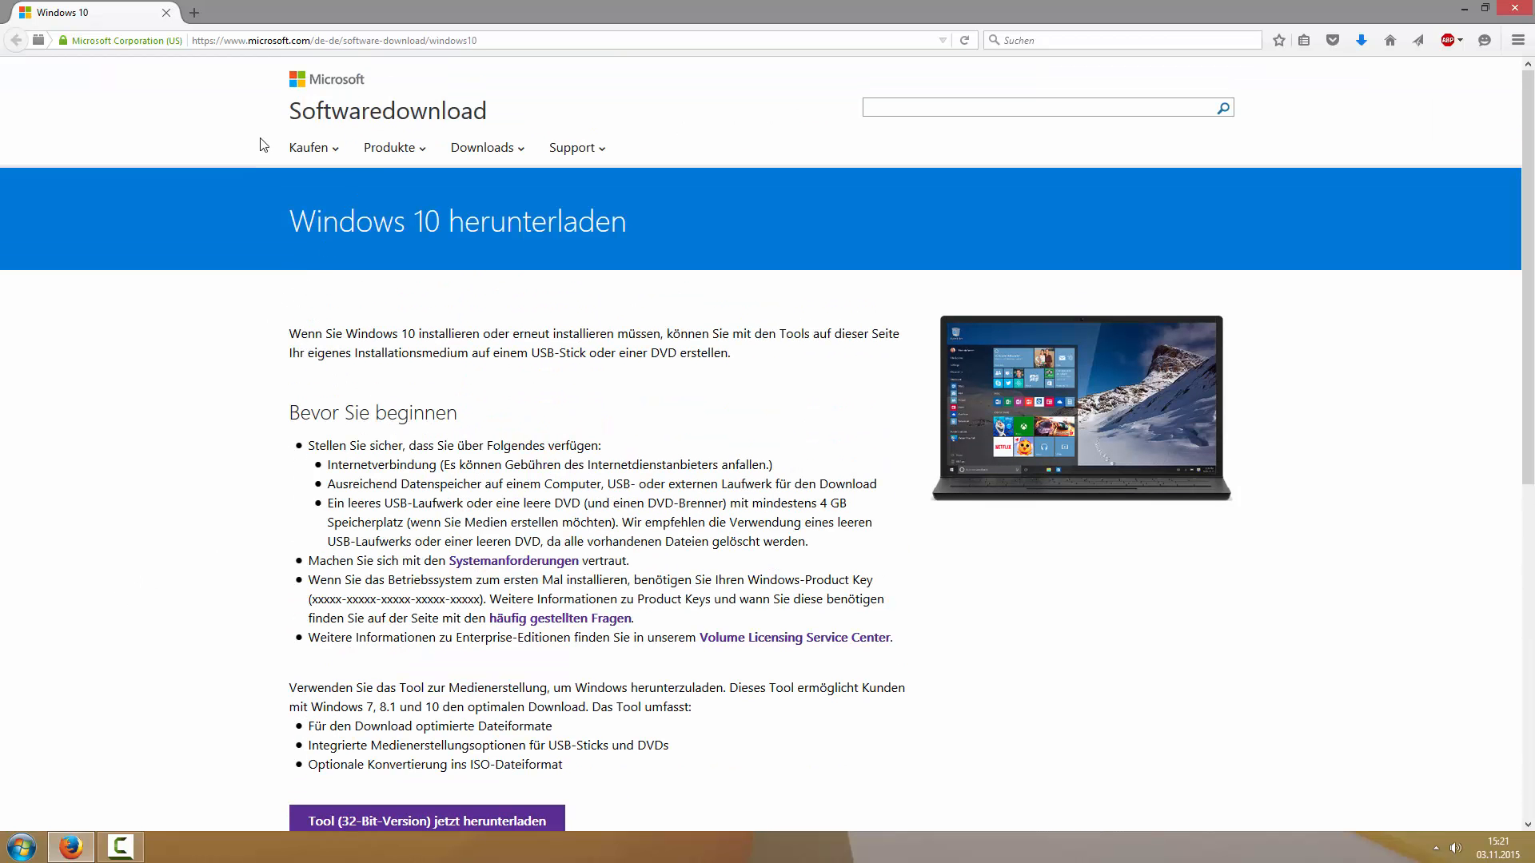
{"action": "scroll", "coordinate": [316, 365], "scroll_direction": "down", "scroll_amount": 2}
{"action": "scroll", "coordinate": [316, 365], "scroll_direction": "down", "scroll_amount": 1}
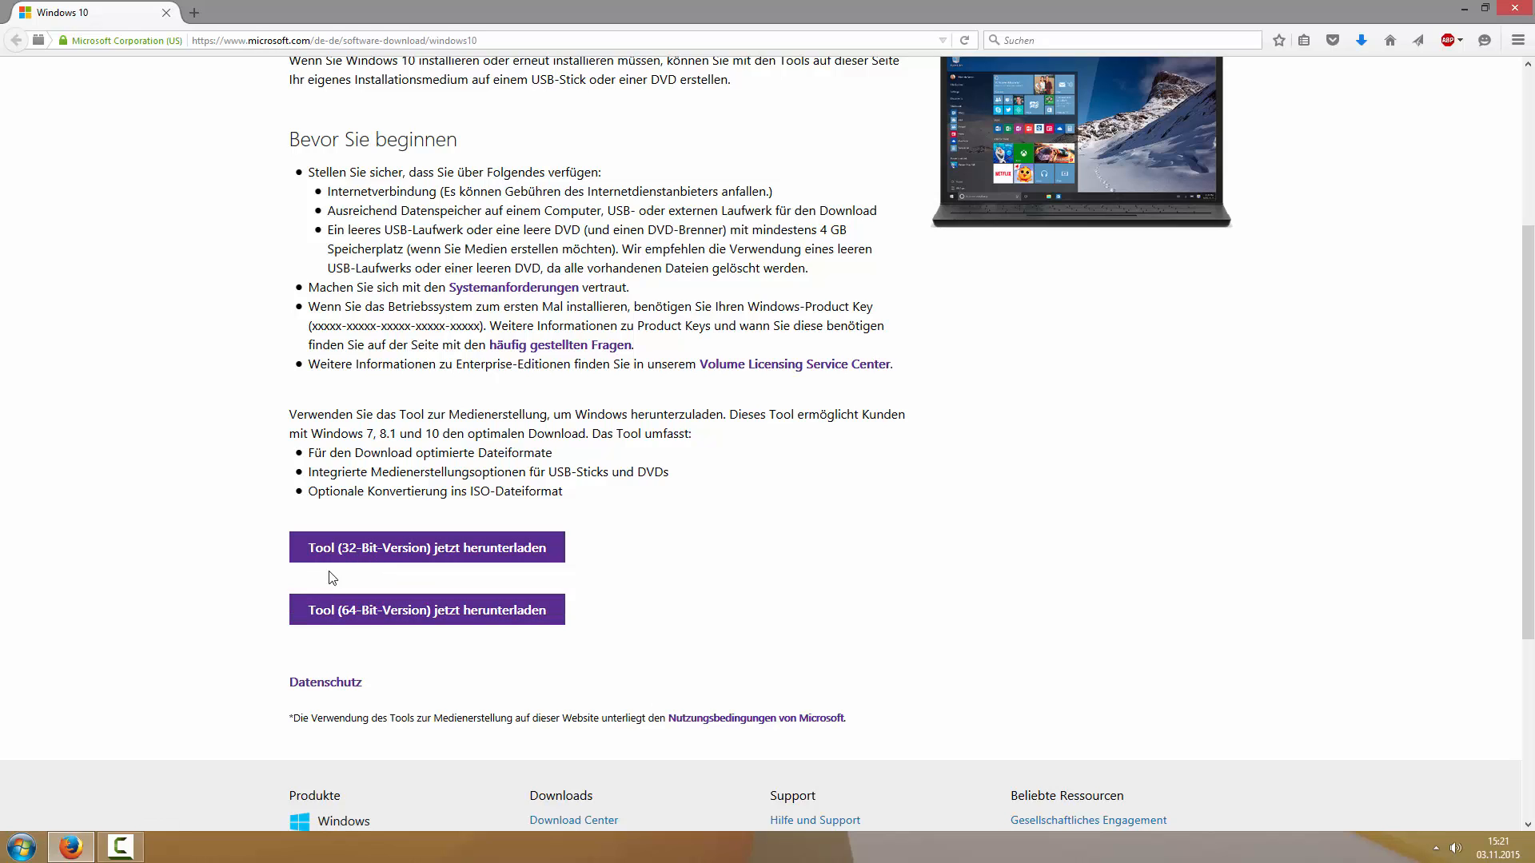
{"action": "left_click", "coordinate": [23, 847]}
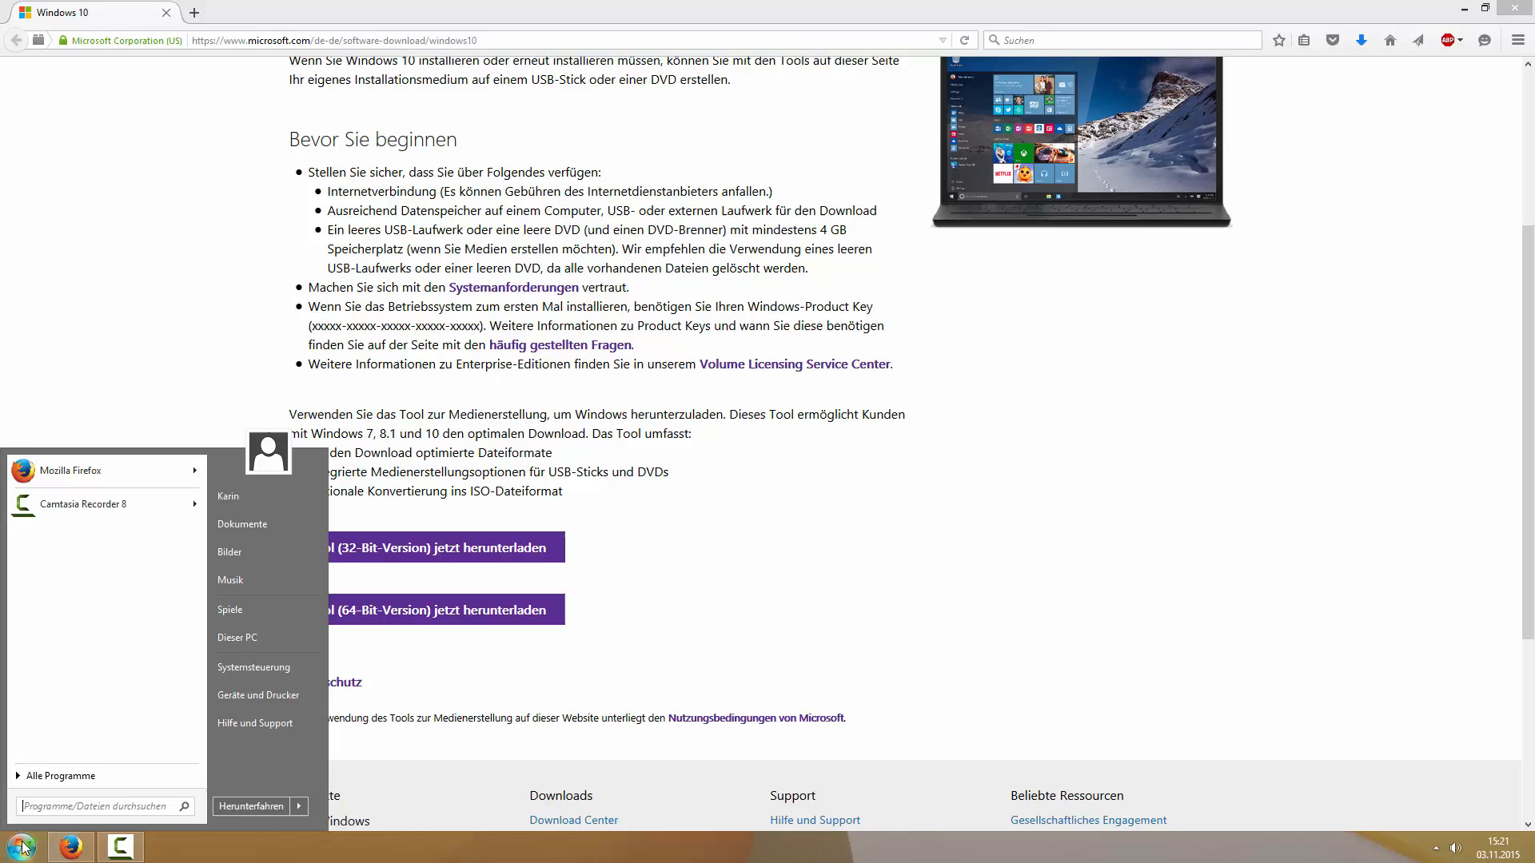
{"action": "right_click", "coordinate": [264, 640]}
{"action": "left_click", "coordinate": [302, 630]}
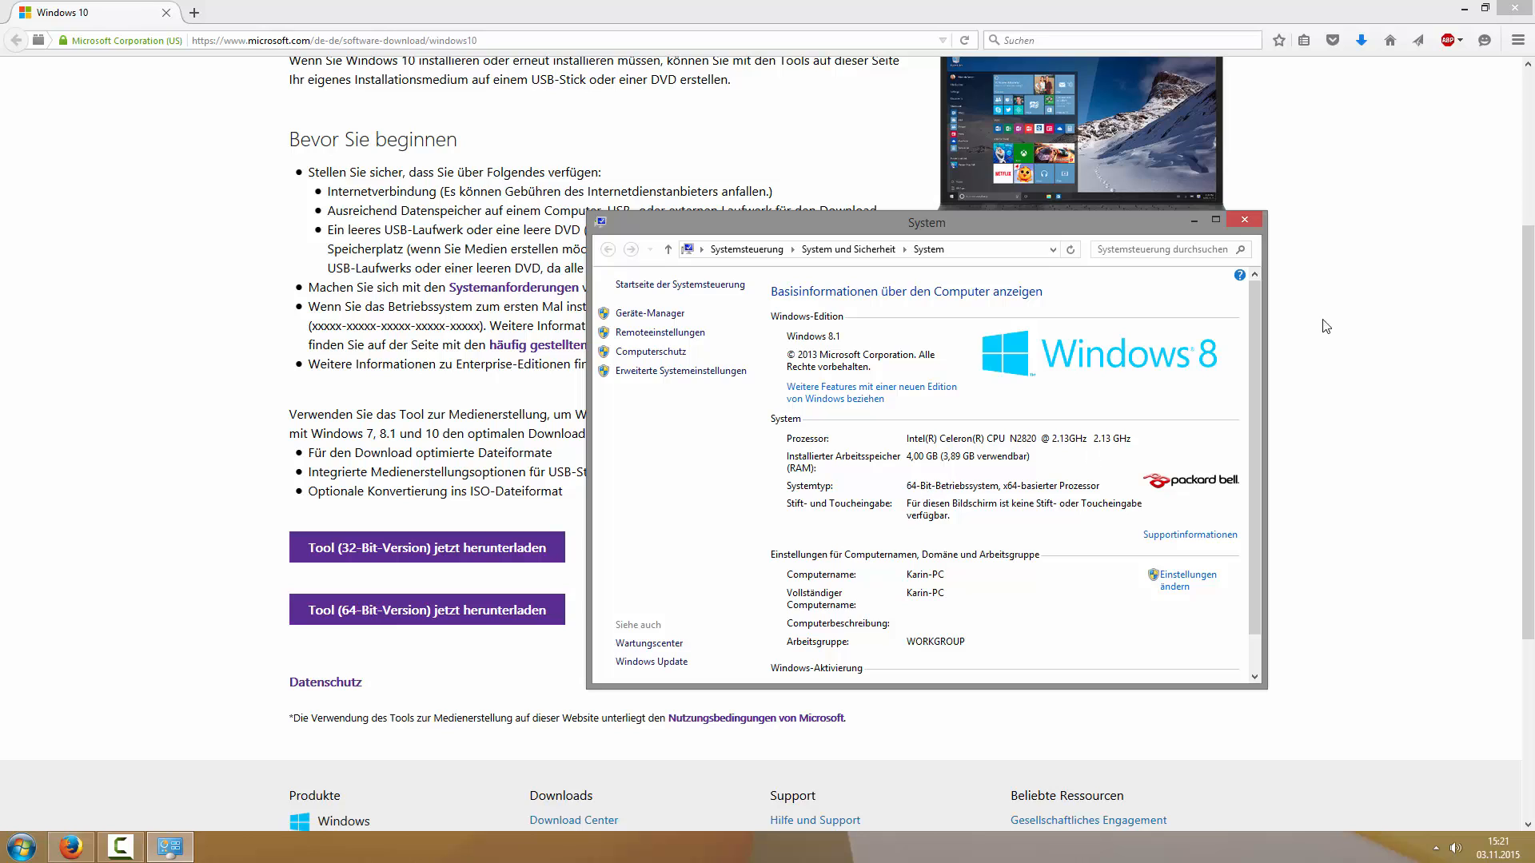
{"action": "left_click", "coordinate": [1244, 220]}
Step: Download and save the 64-bit version of the Media Creation Tool, and launch it from the desktop
{"action": "left_click", "coordinate": [373, 614]}
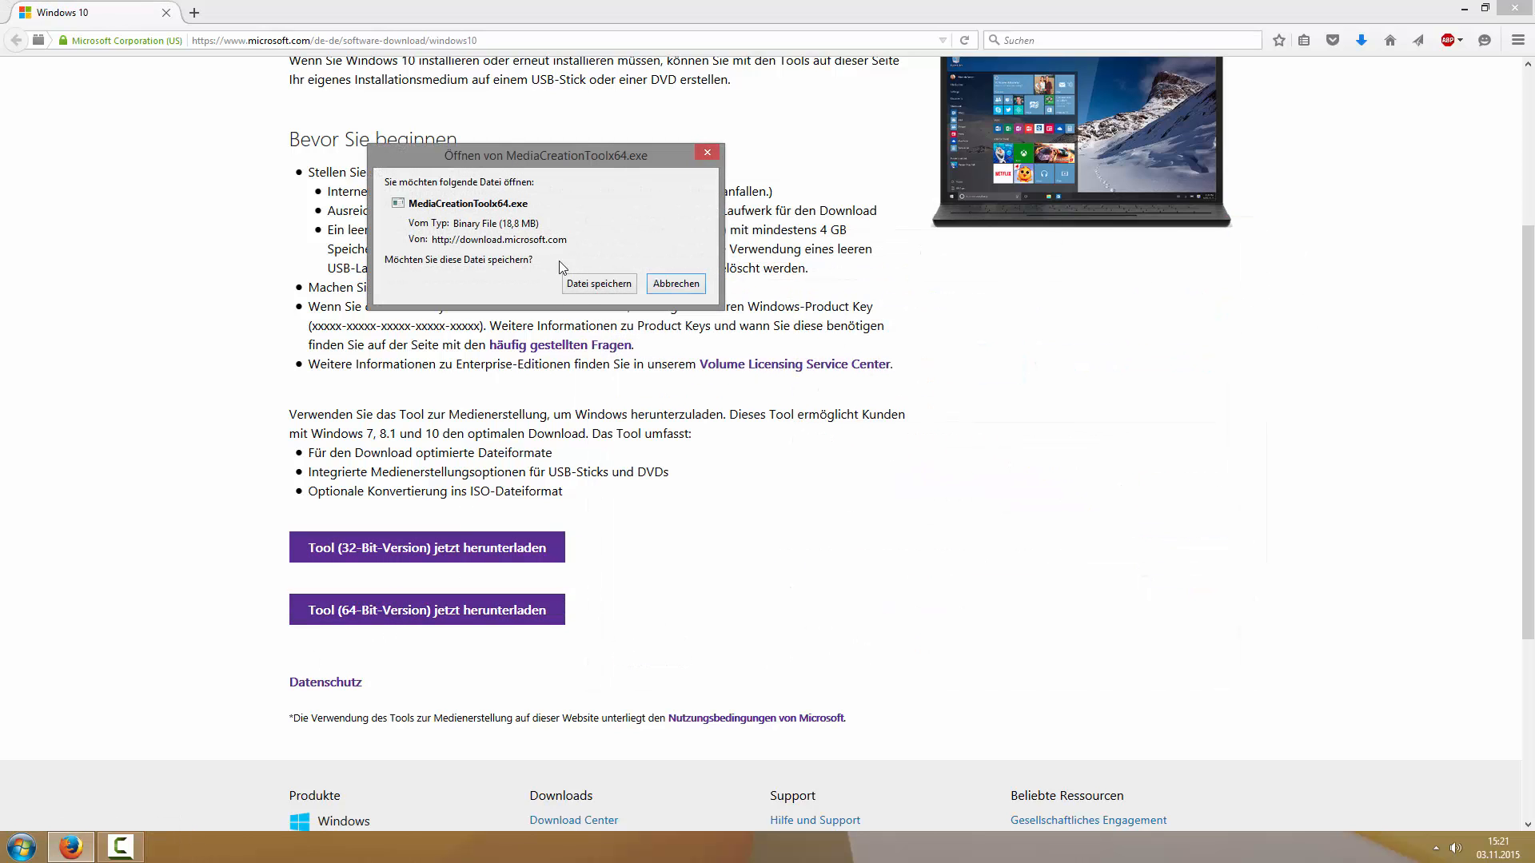
{"action": "key", "text": "Return"}
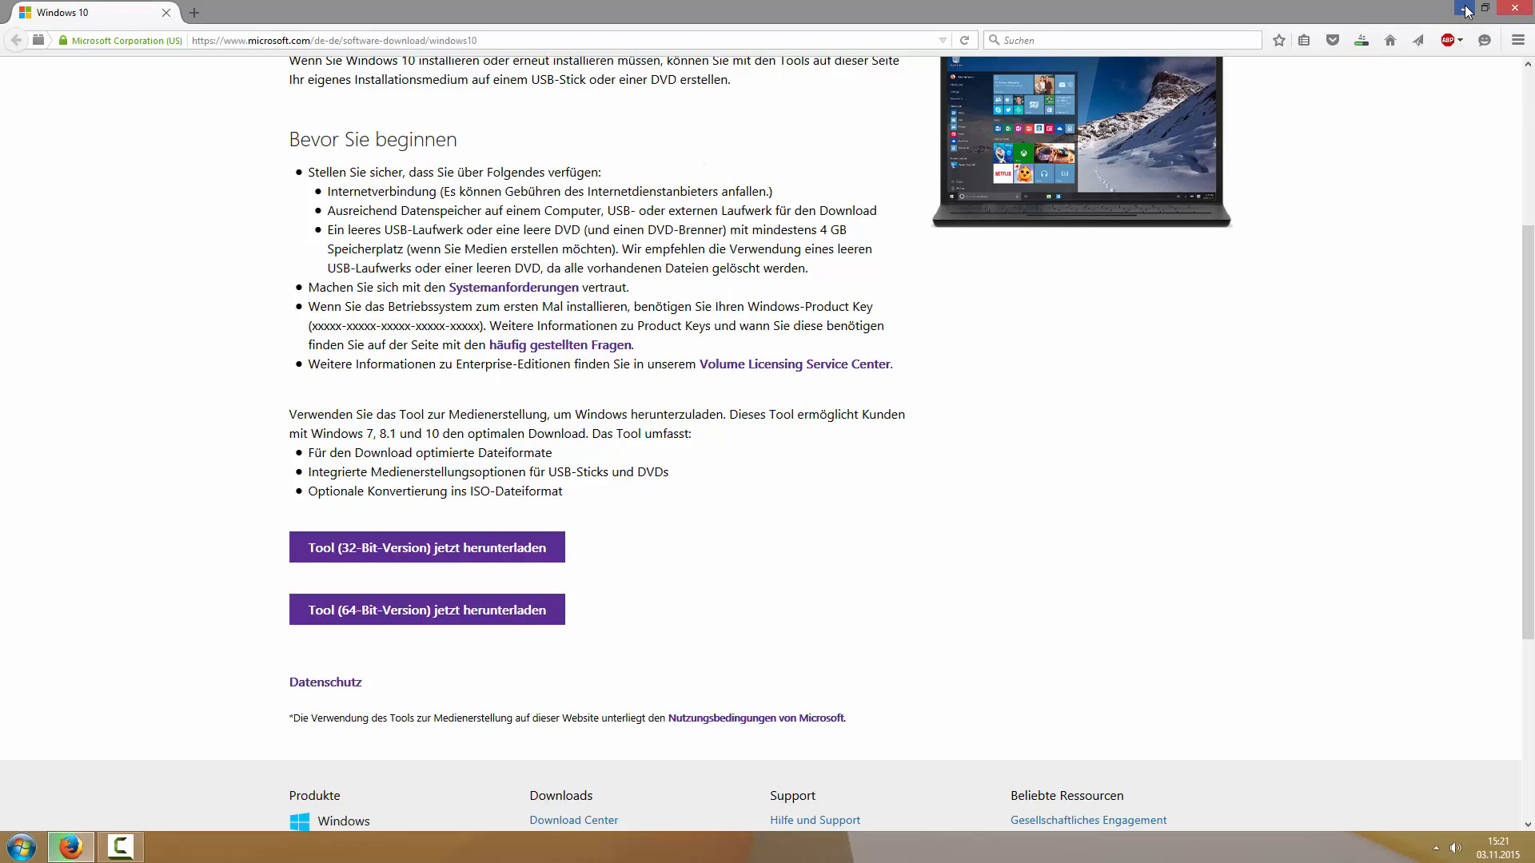
{"action": "left_click", "coordinate": [1467, 9]}
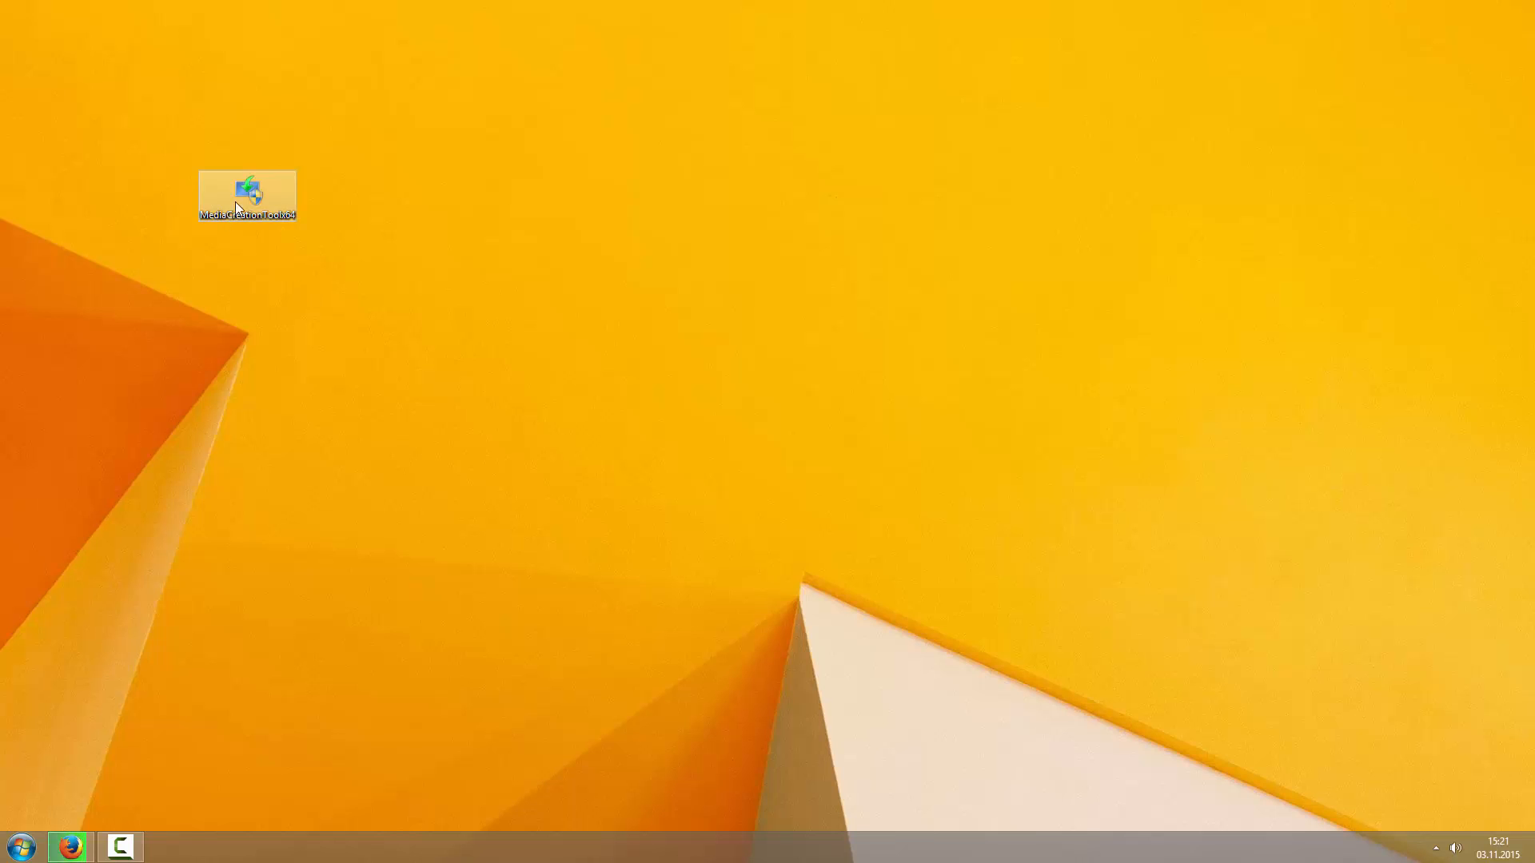
{"action": "double_click", "coordinate": [256, 213]}
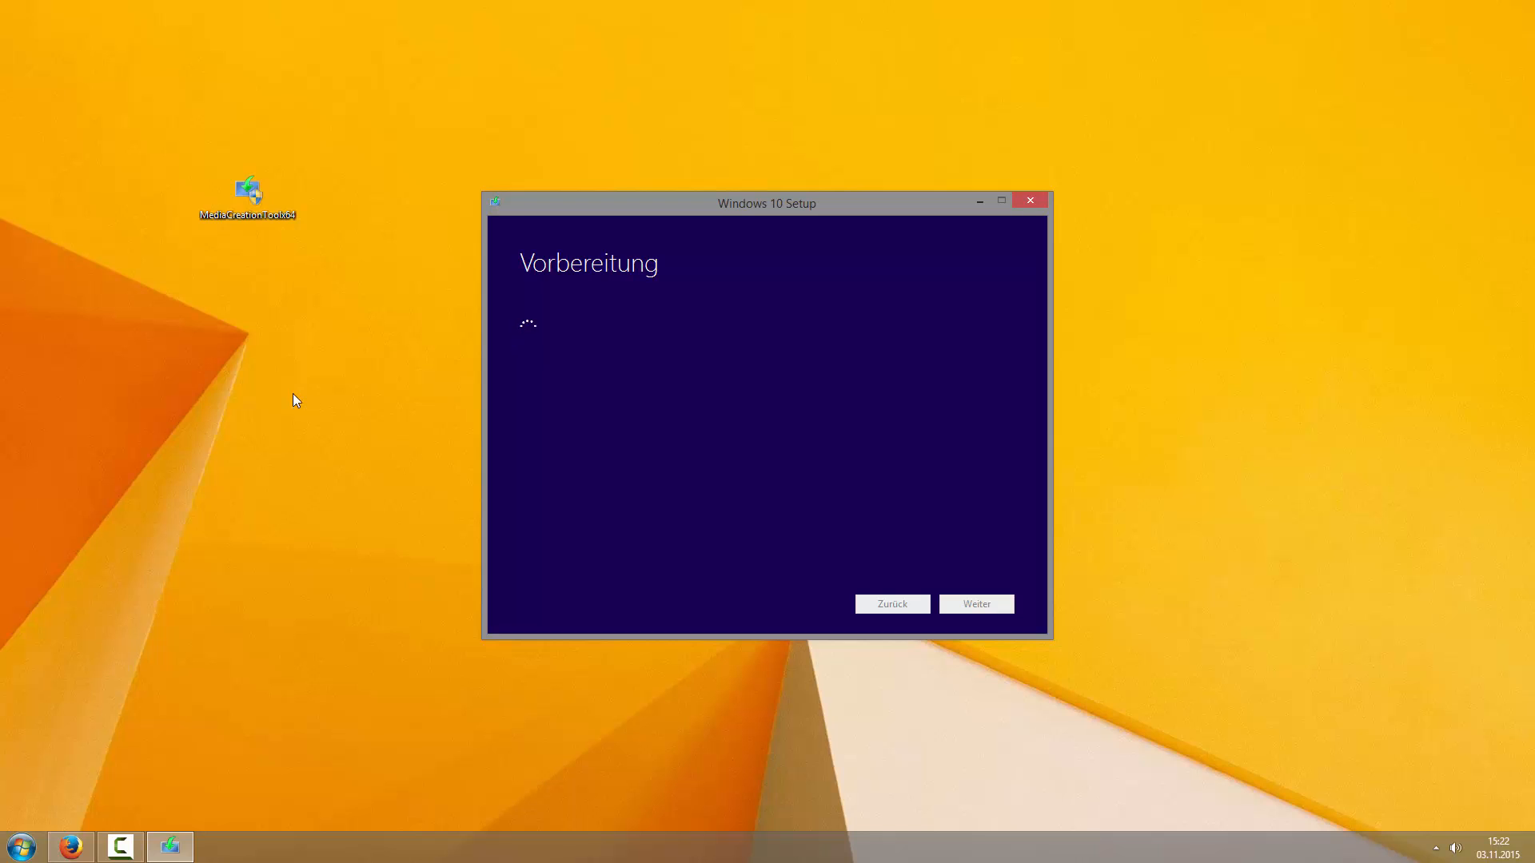
{"action": "left_click_drag", "start_coordinate": [170, 162], "coordinate": [309, 256]}
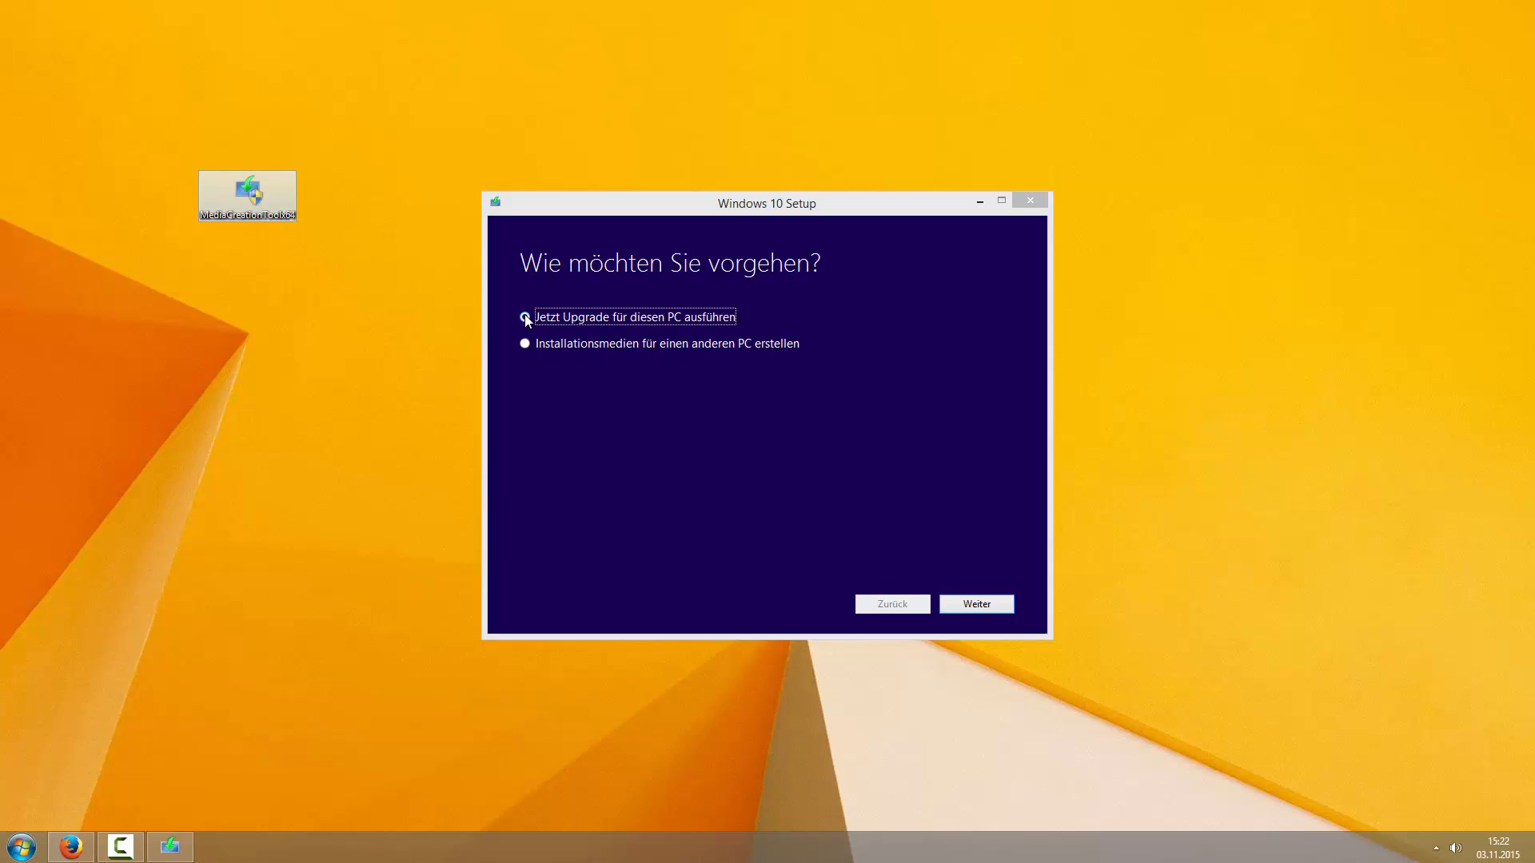
Step: Choose to create installation media for another PC (Installationsmedien für einen anderen PC erstellen) and continue
{"action": "left_click", "coordinate": [531, 353]}
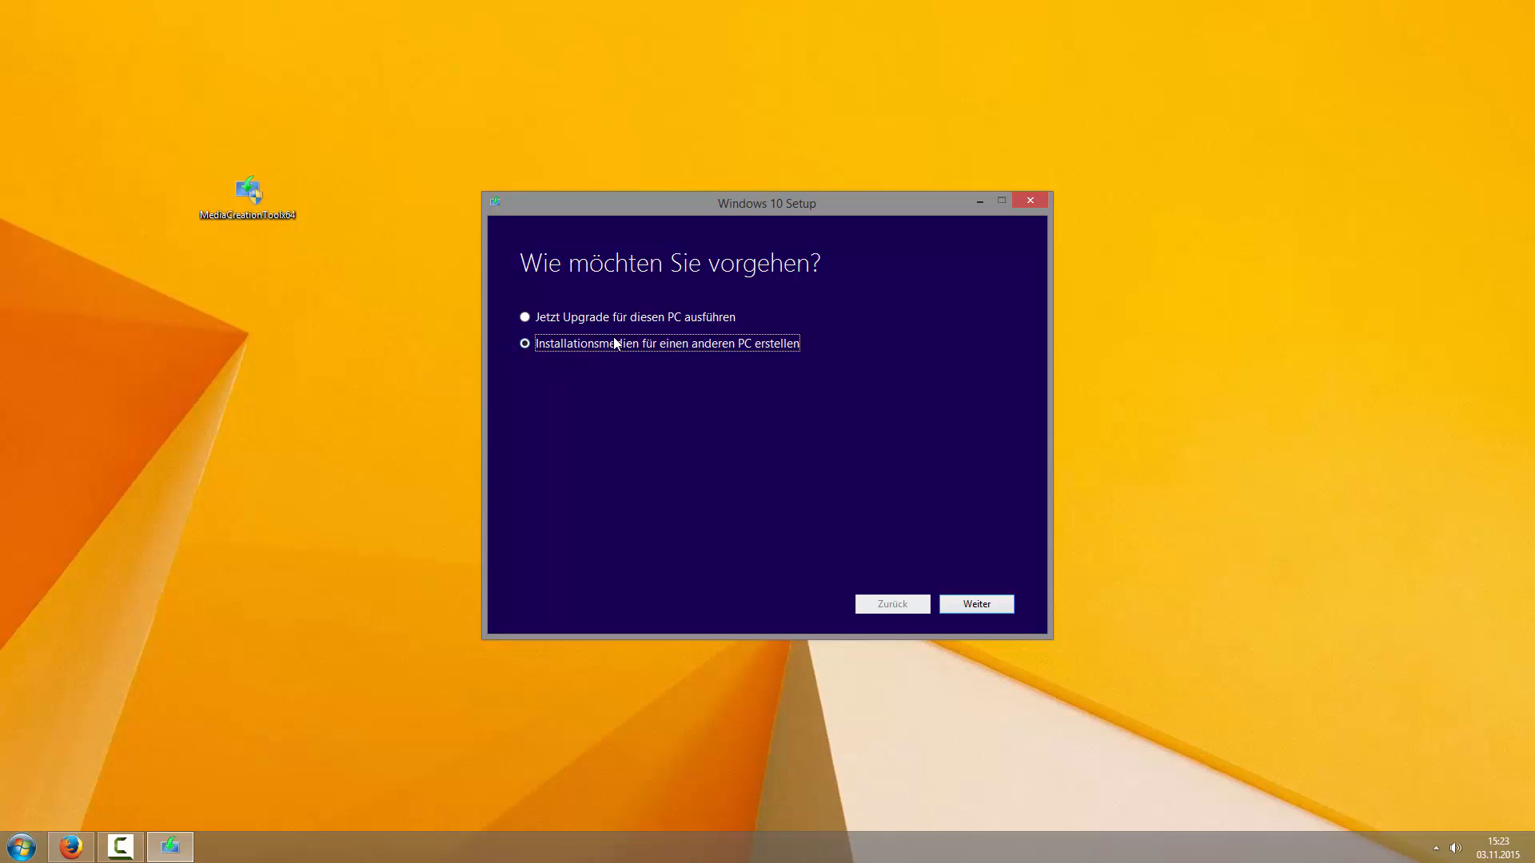
{"action": "left_click", "coordinate": [531, 316]}
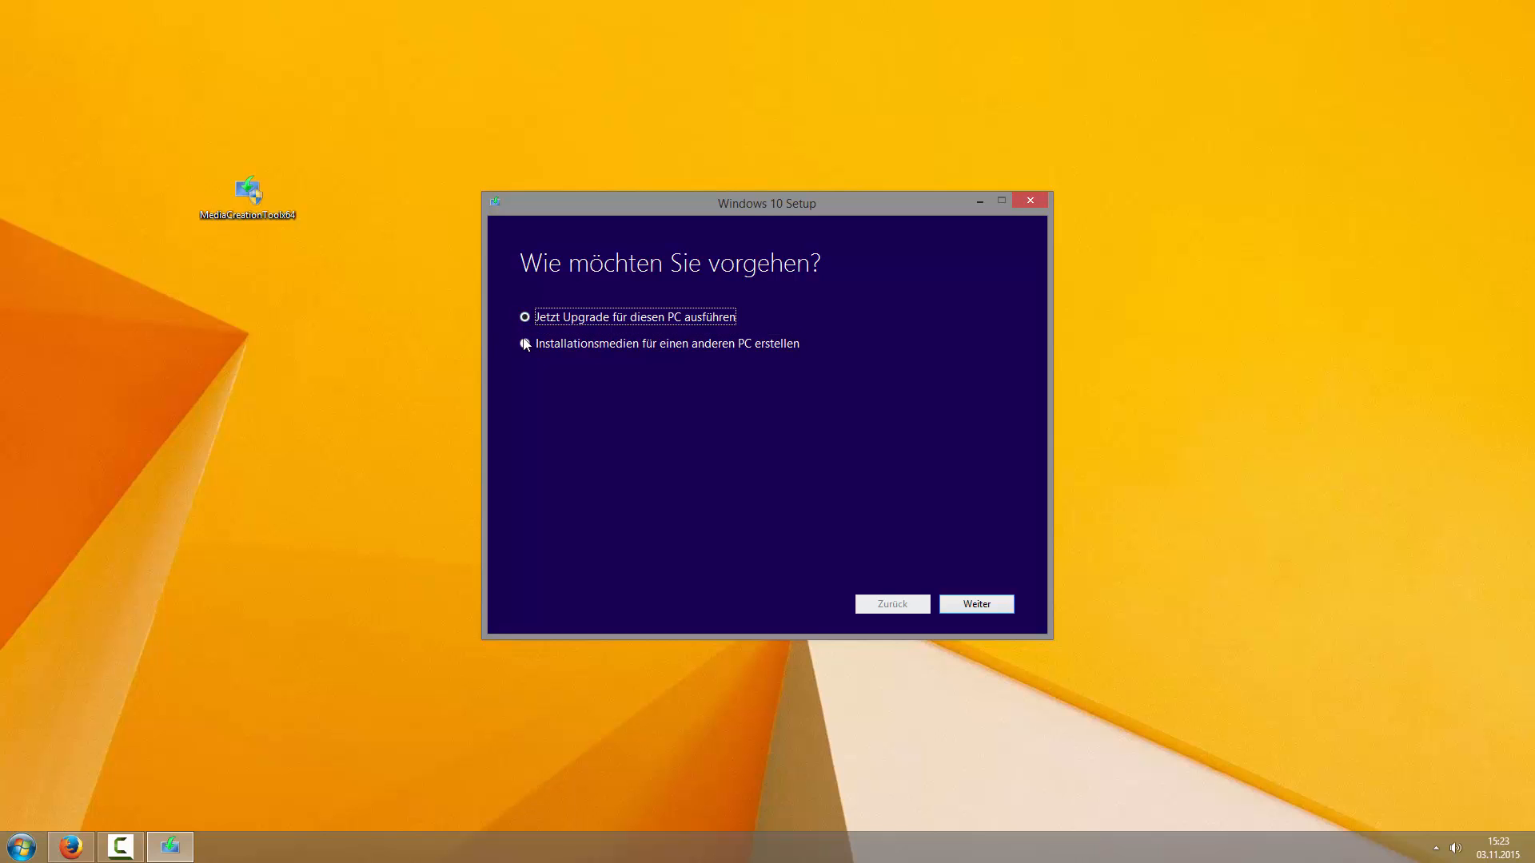
{"action": "left_click", "coordinate": [525, 344]}
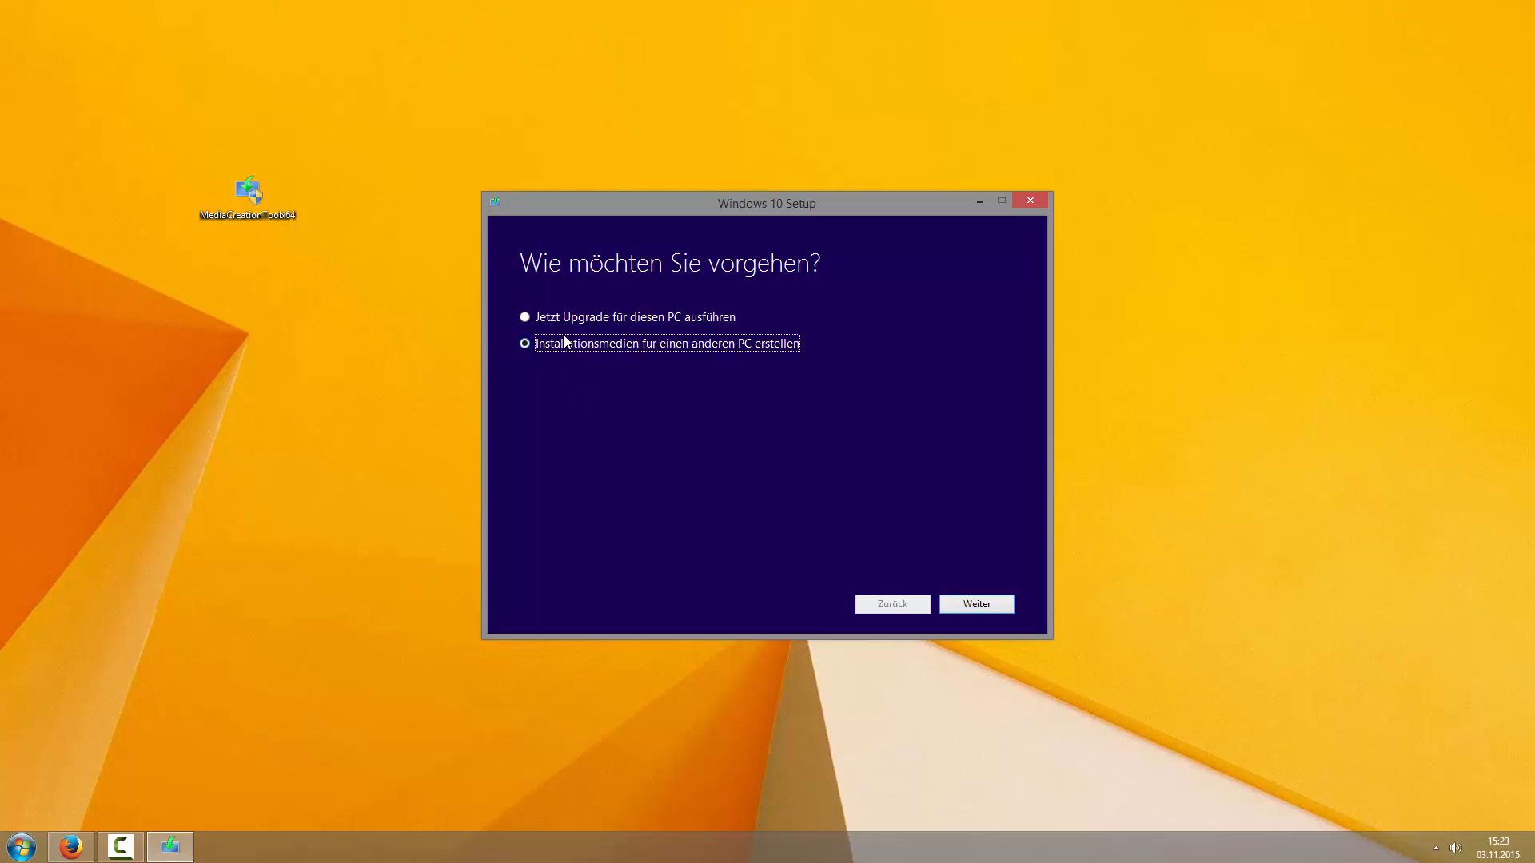
{"action": "left_click", "coordinate": [970, 604]}
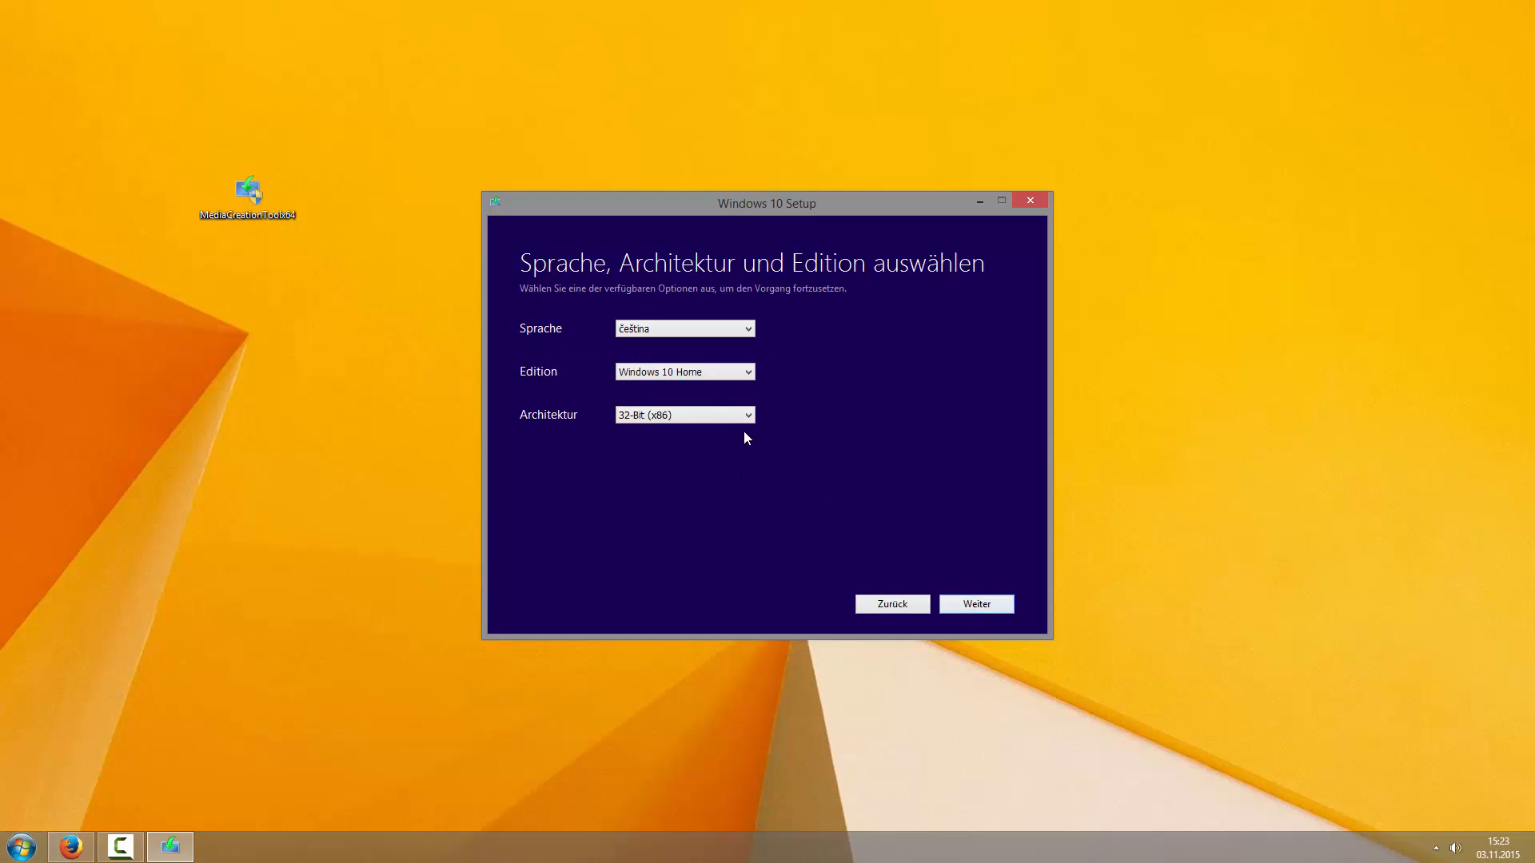
Step: Set the installation media to English (United Kingdom), Windows 10 Home and 64-Bit (x64), and continue
{"action": "left_click", "coordinate": [711, 334]}
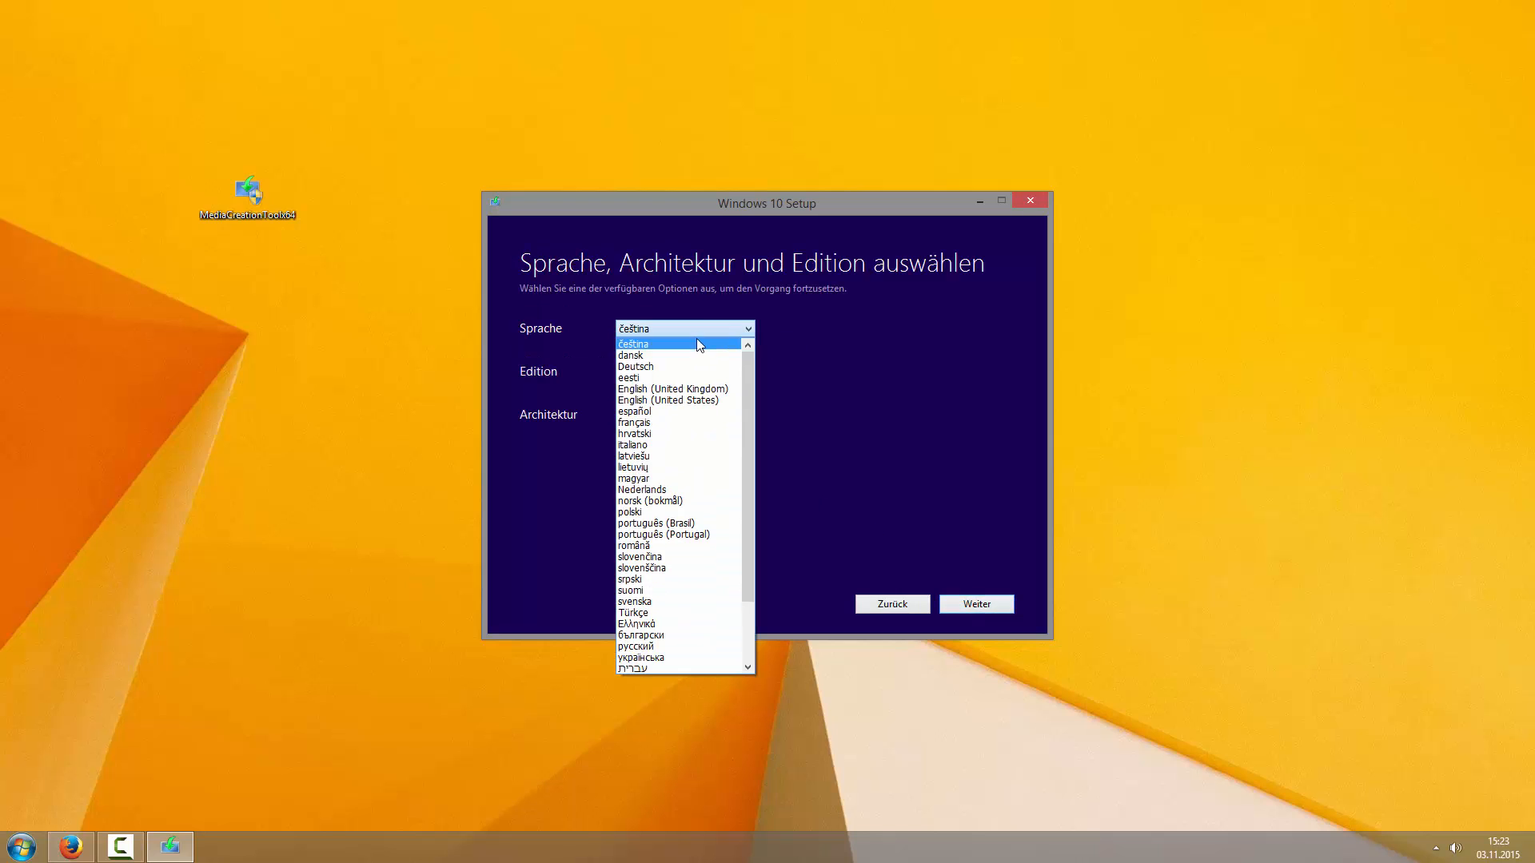
{"action": "left_click", "coordinate": [679, 390]}
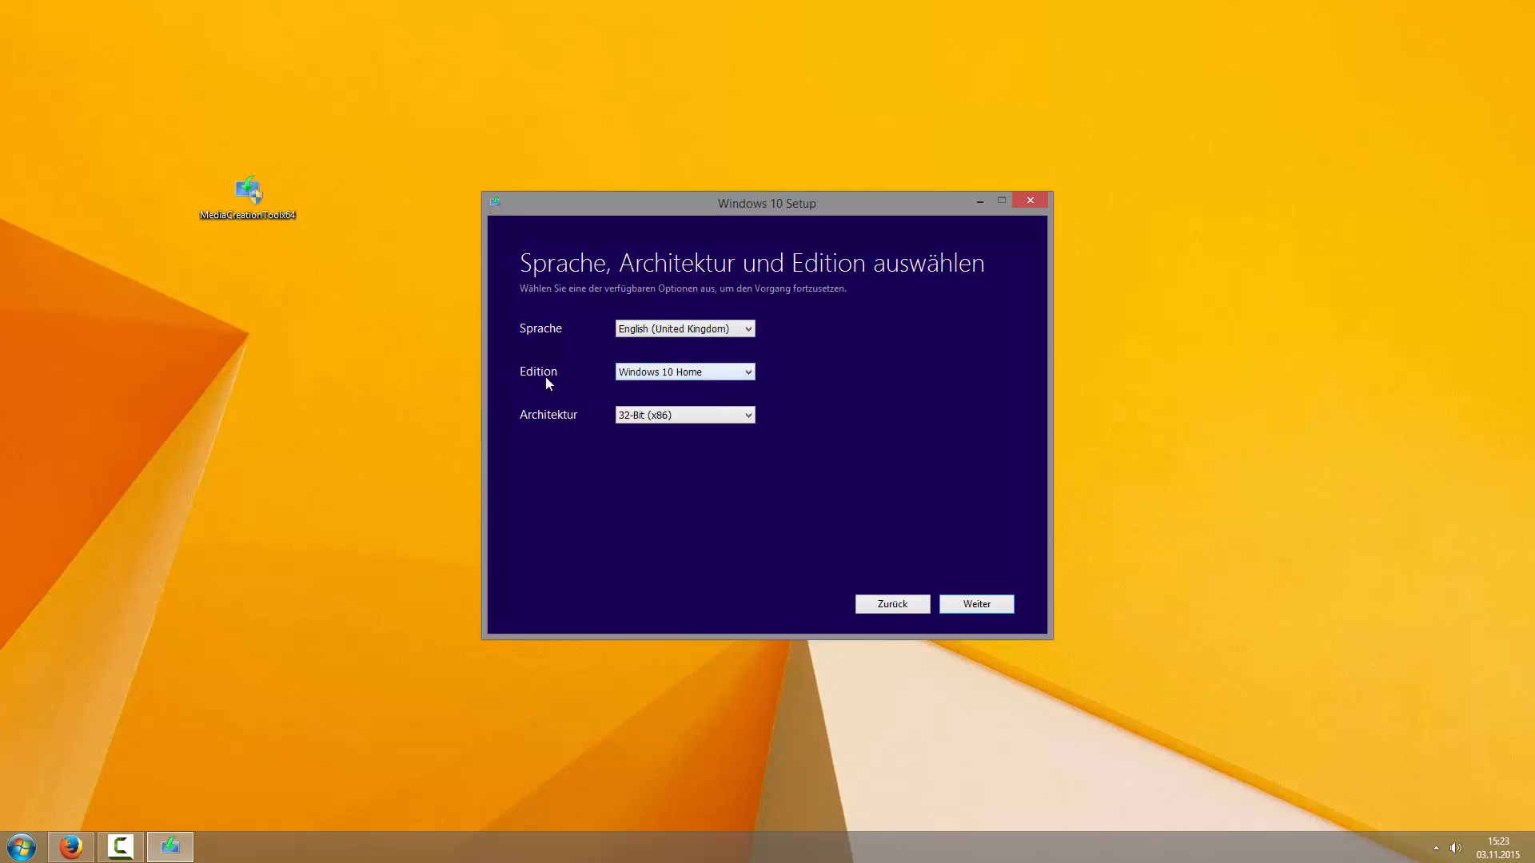
{"action": "left_click", "coordinate": [636, 374]}
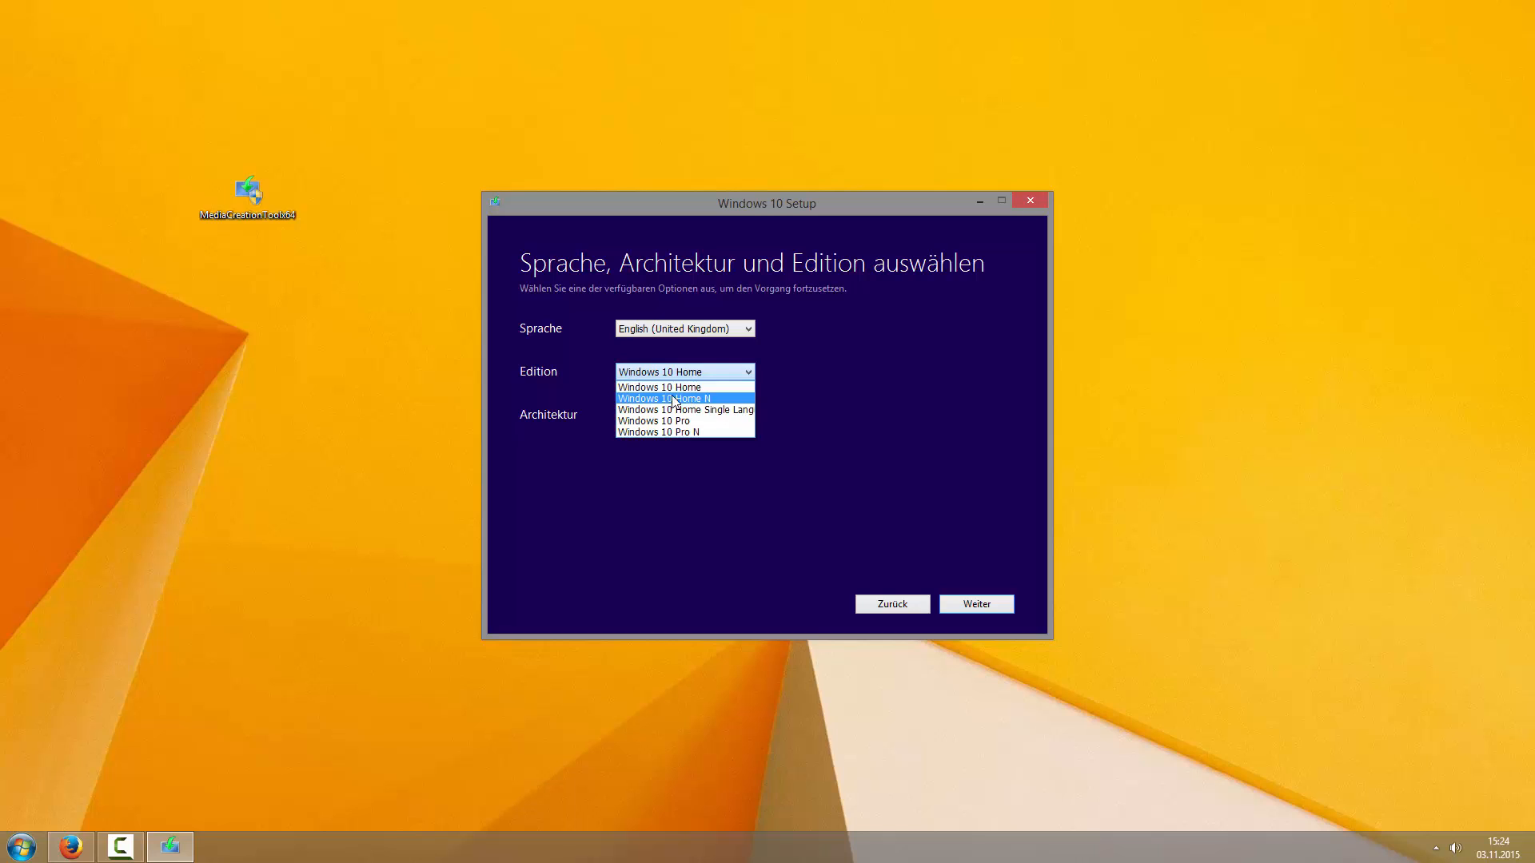
{"action": "left_click", "coordinate": [649, 388]}
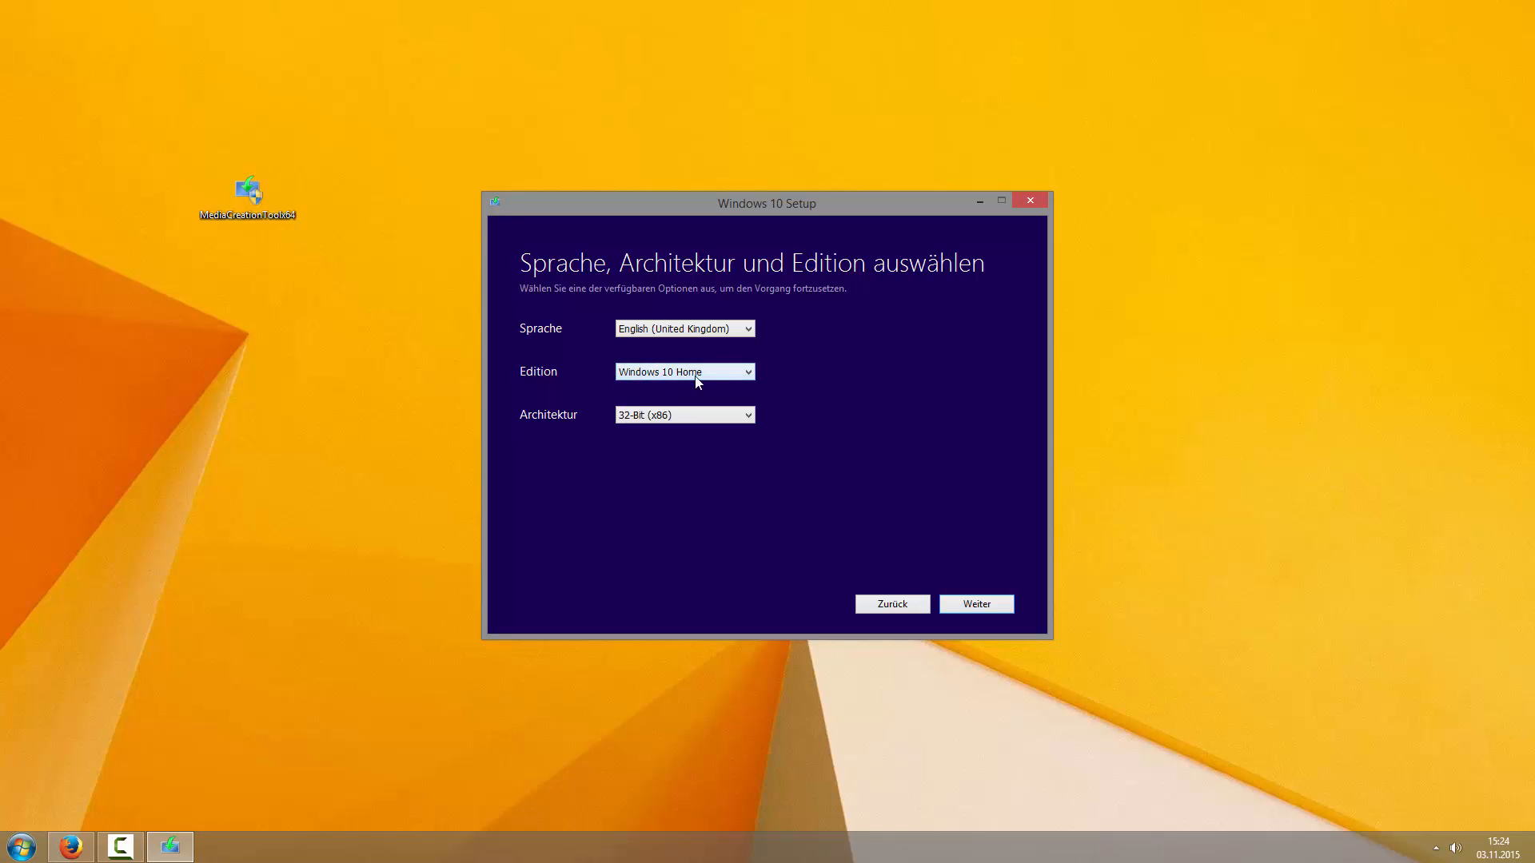
{"action": "left_click", "coordinate": [645, 415]}
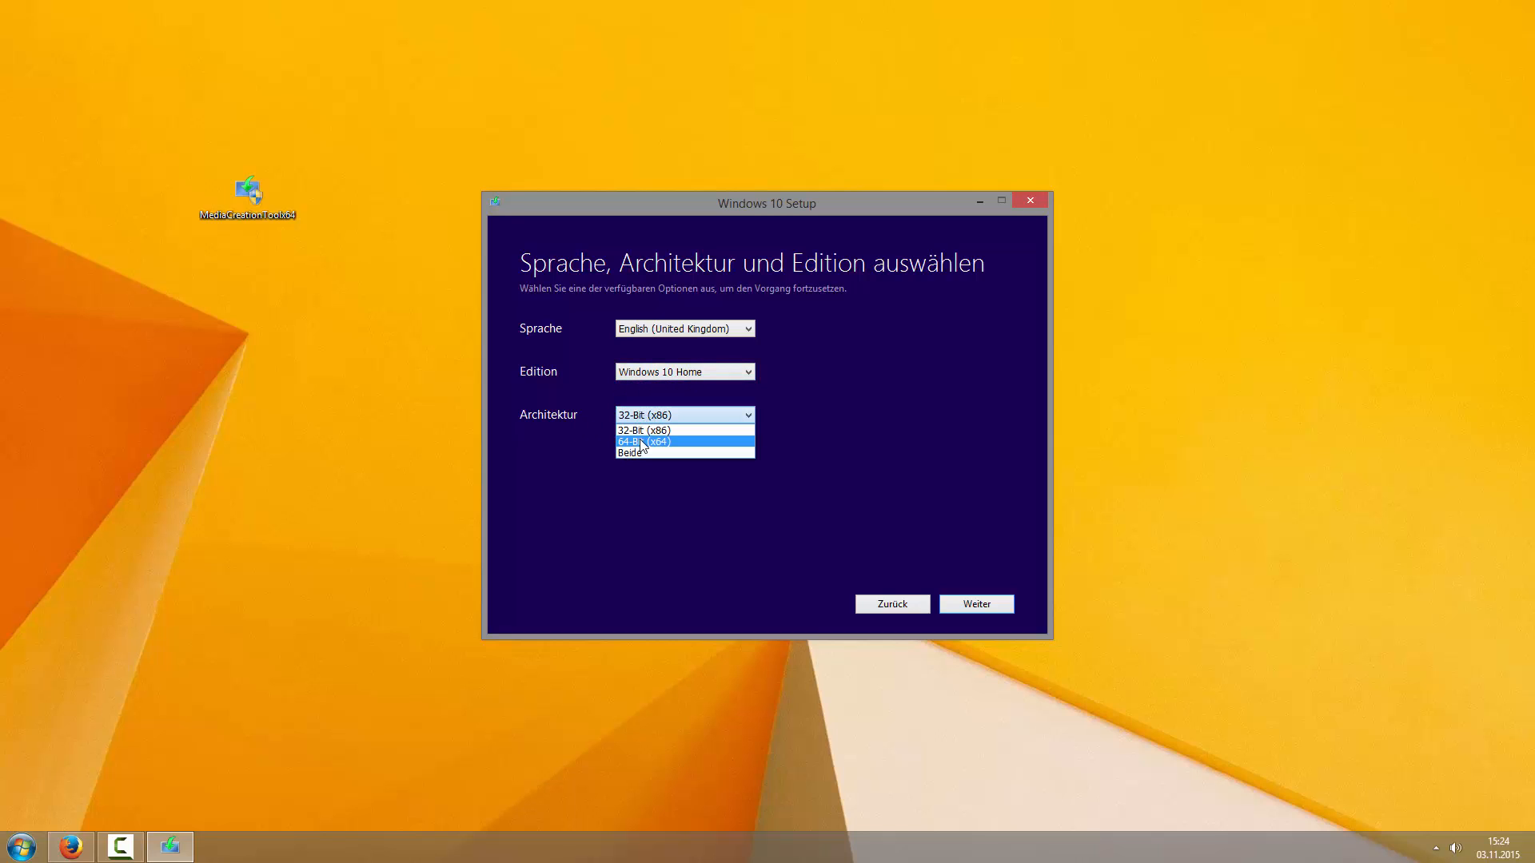
{"action": "left_click", "coordinate": [644, 442]}
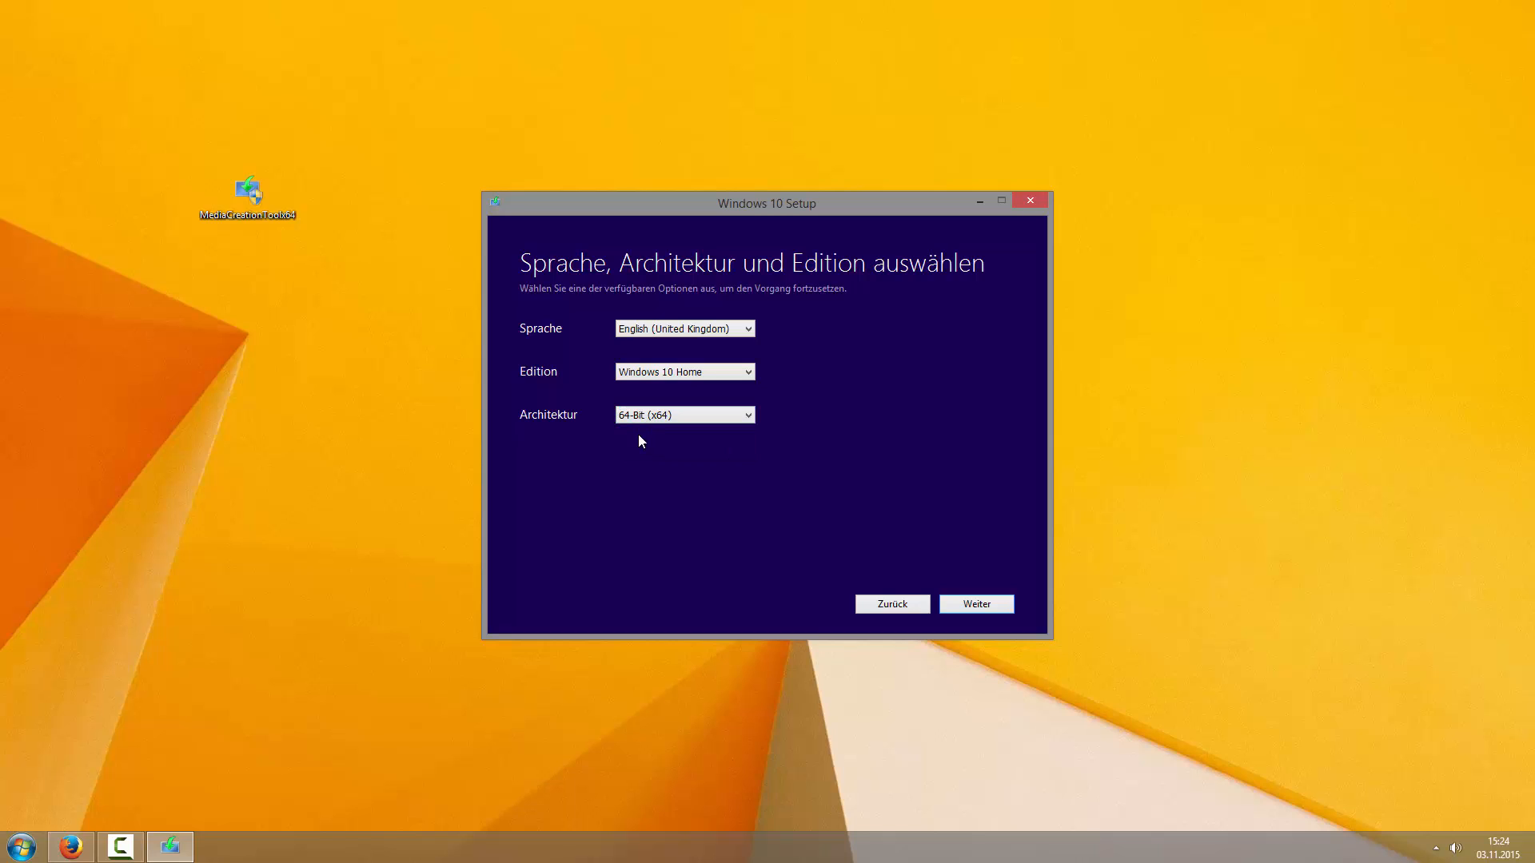
{"action": "left_click", "coordinate": [978, 606]}
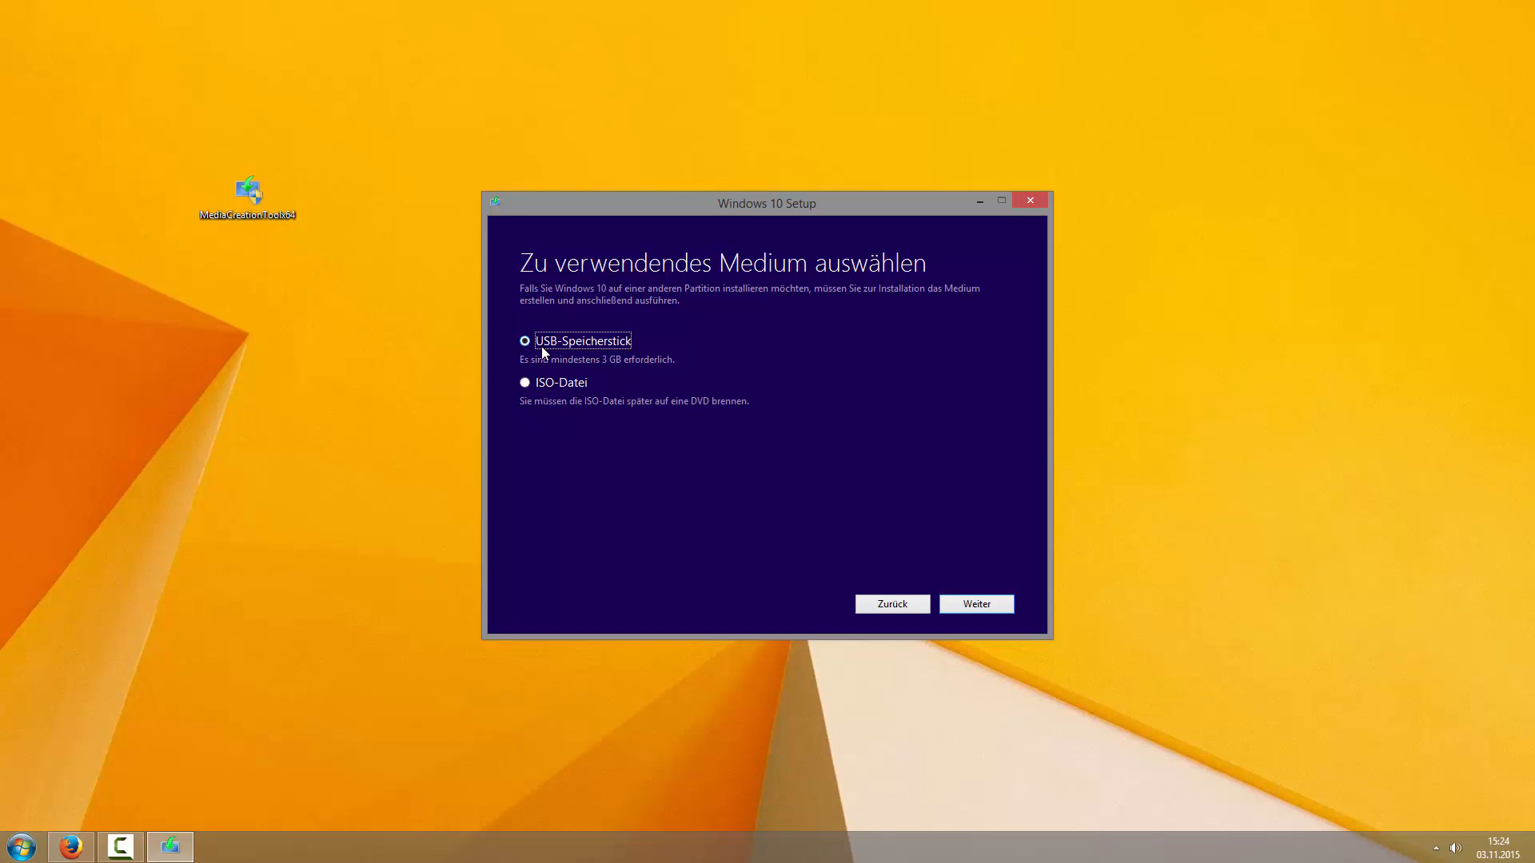
Step: Choose USB-Speicherstick as the medium and create the installation media on drive E: (USB-STICK)
{"action": "left_click", "coordinate": [972, 606]}
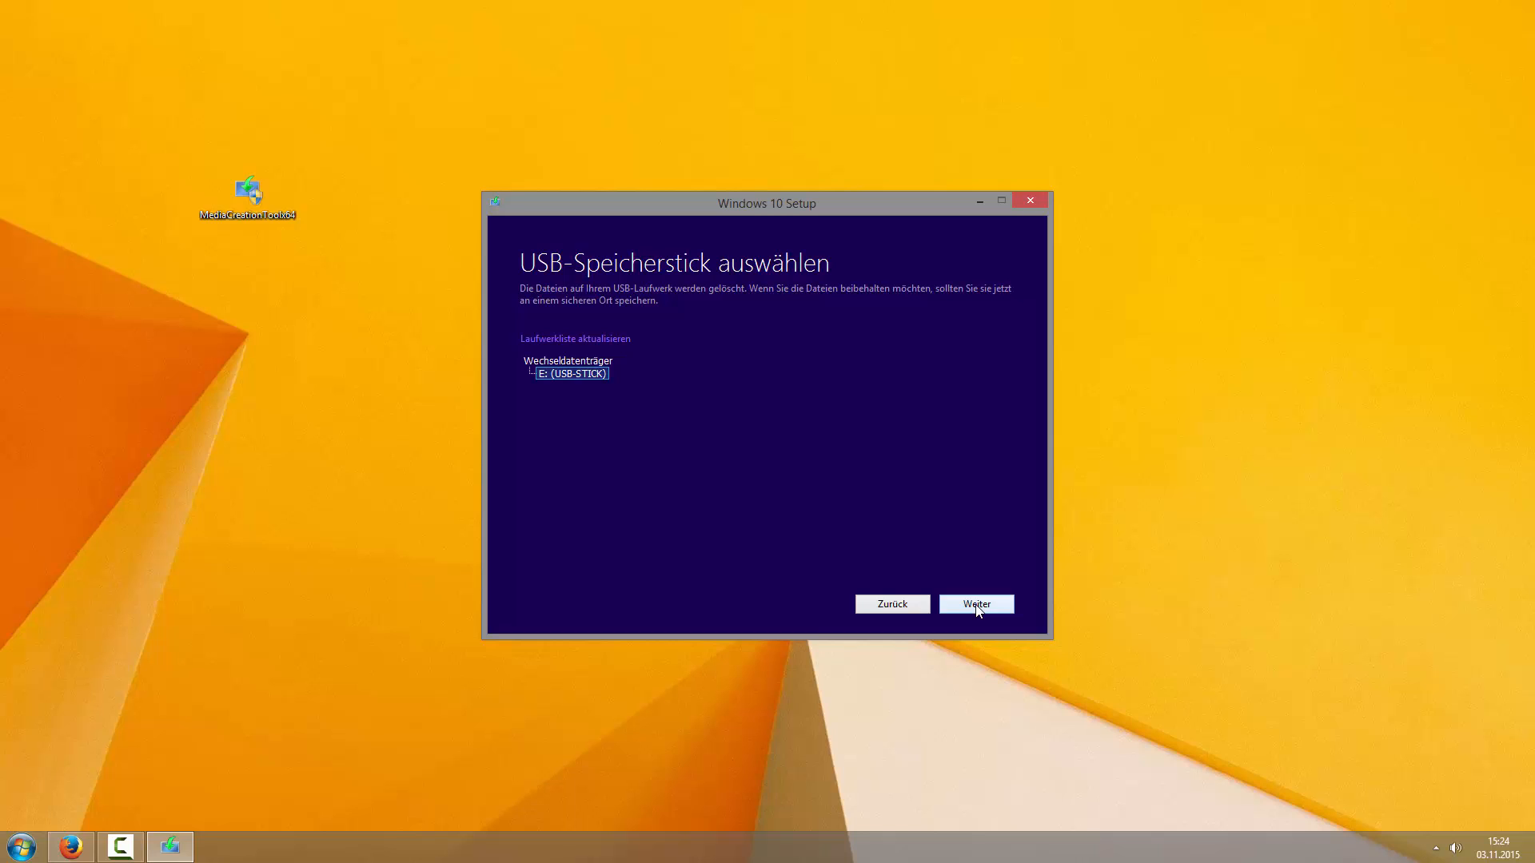
{"action": "left_click", "coordinate": [977, 606]}
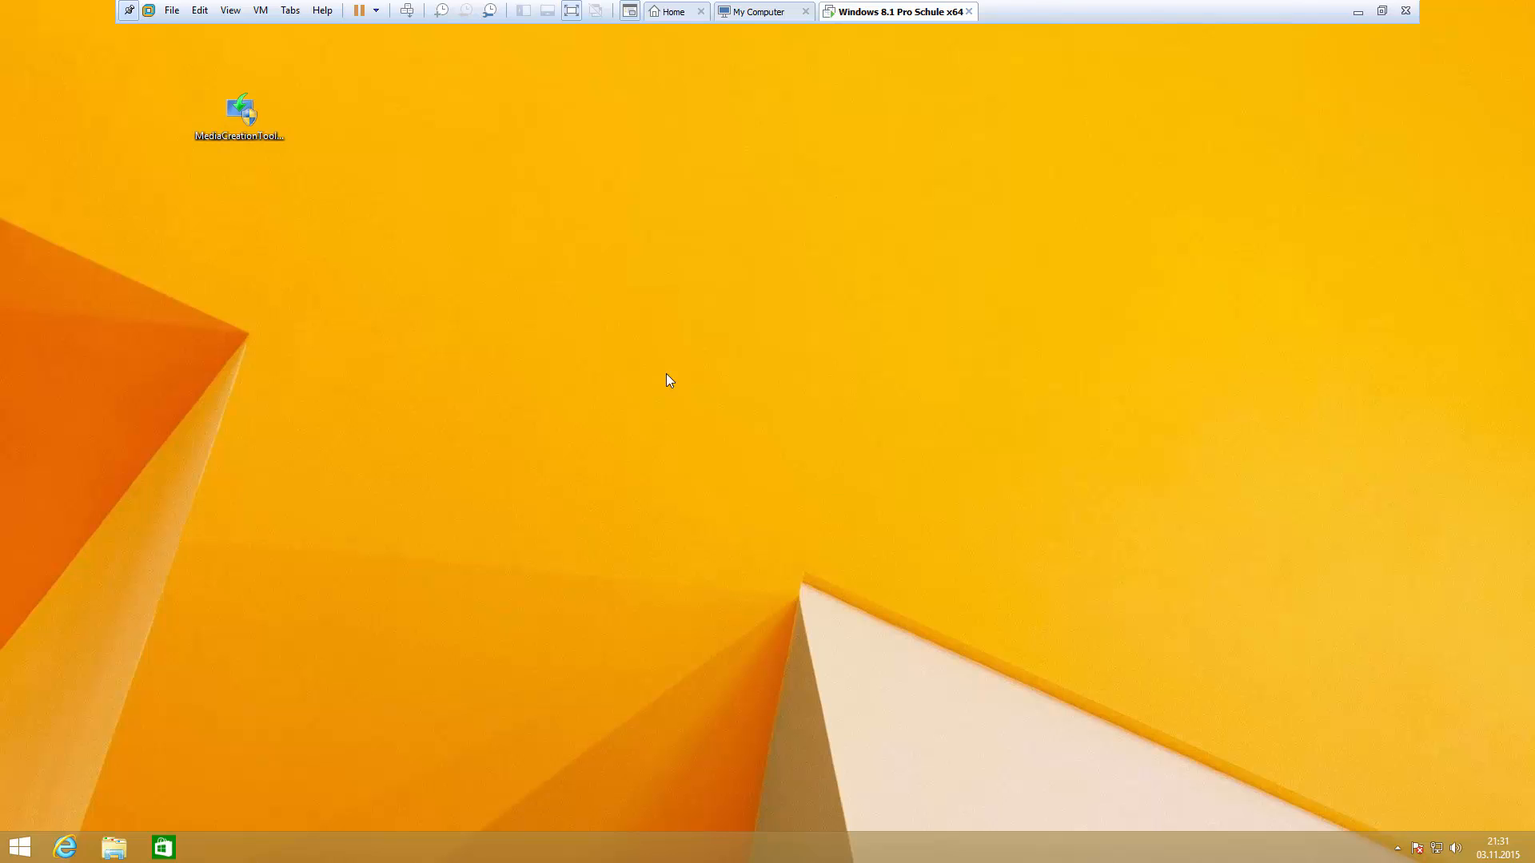
Step: Run setup from the ESD-USB (E:) drive and allow it to make changes to the computer
{"action": "left_click", "coordinate": [113, 850]}
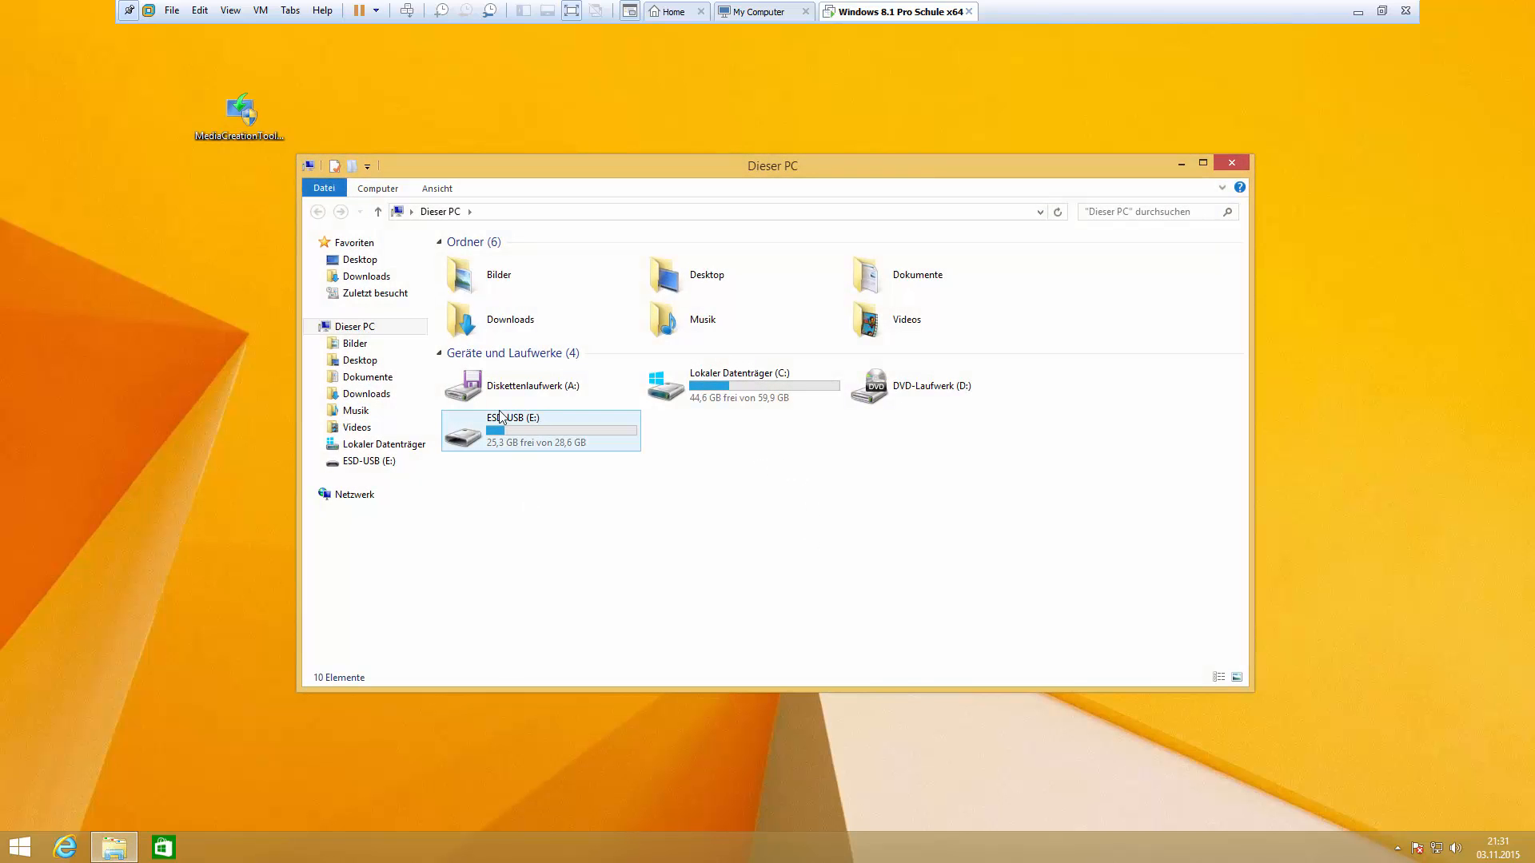
{"action": "double_click", "coordinate": [541, 442]}
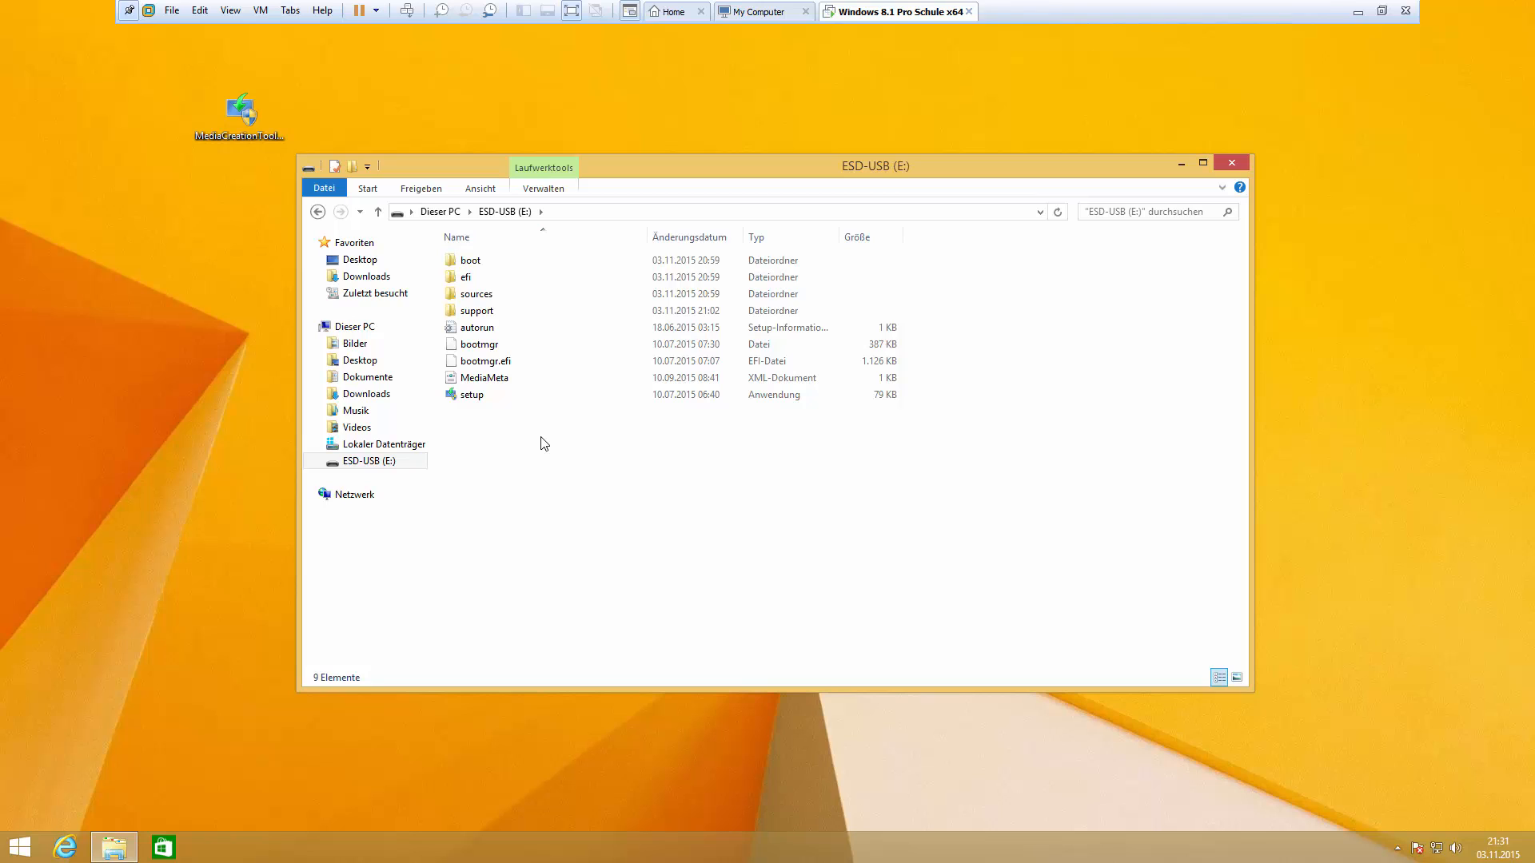
{"action": "double_click", "coordinate": [490, 397]}
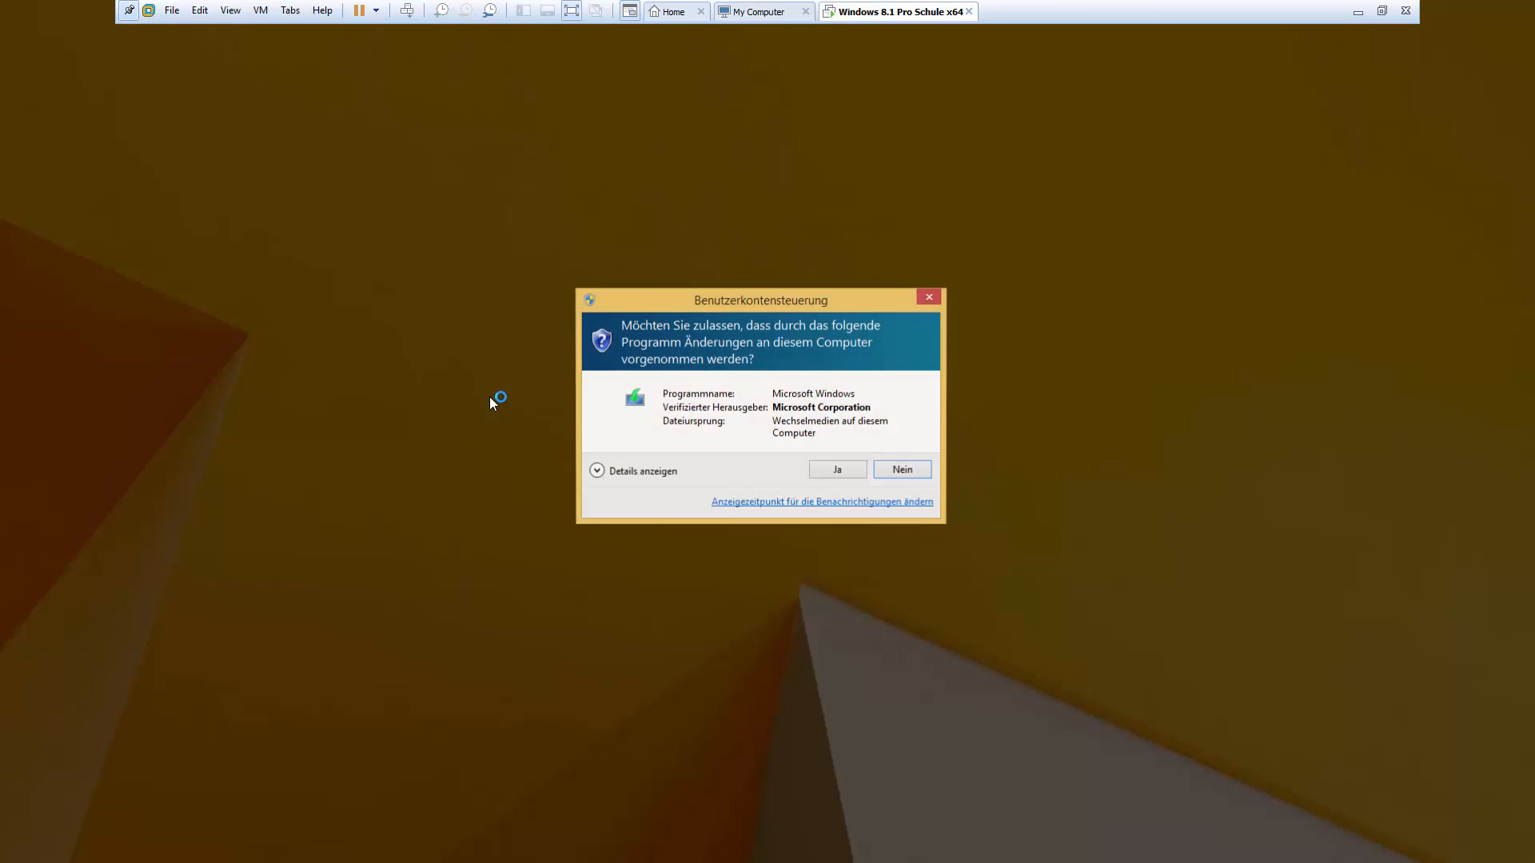
{"action": "left_click", "coordinate": [845, 472]}
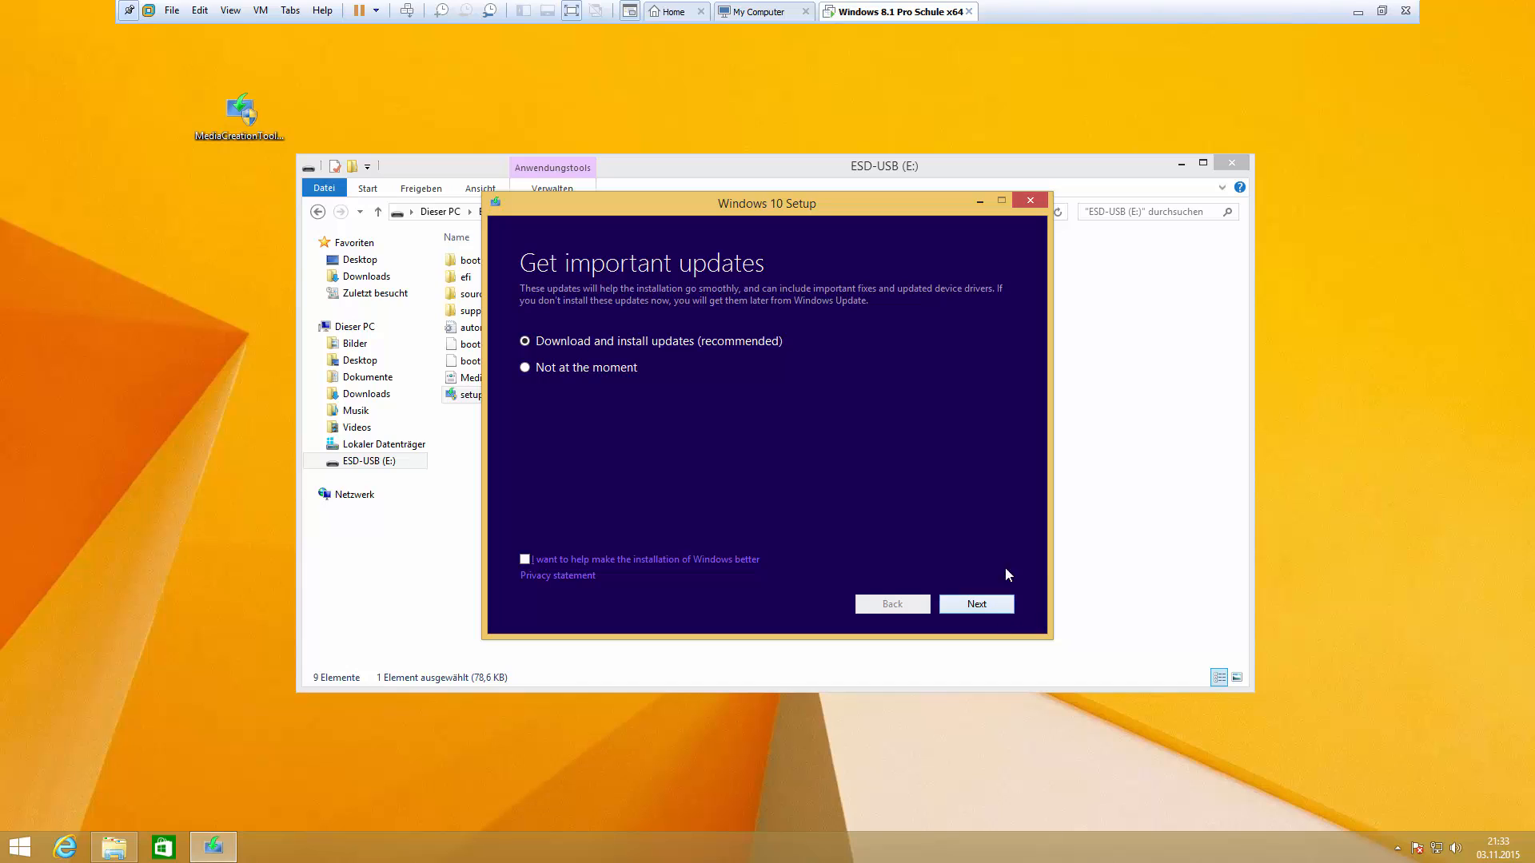
Step: Proceed with downloading and installing updates as recommended, and accept the licence terms
{"action": "left_click", "coordinate": [988, 607]}
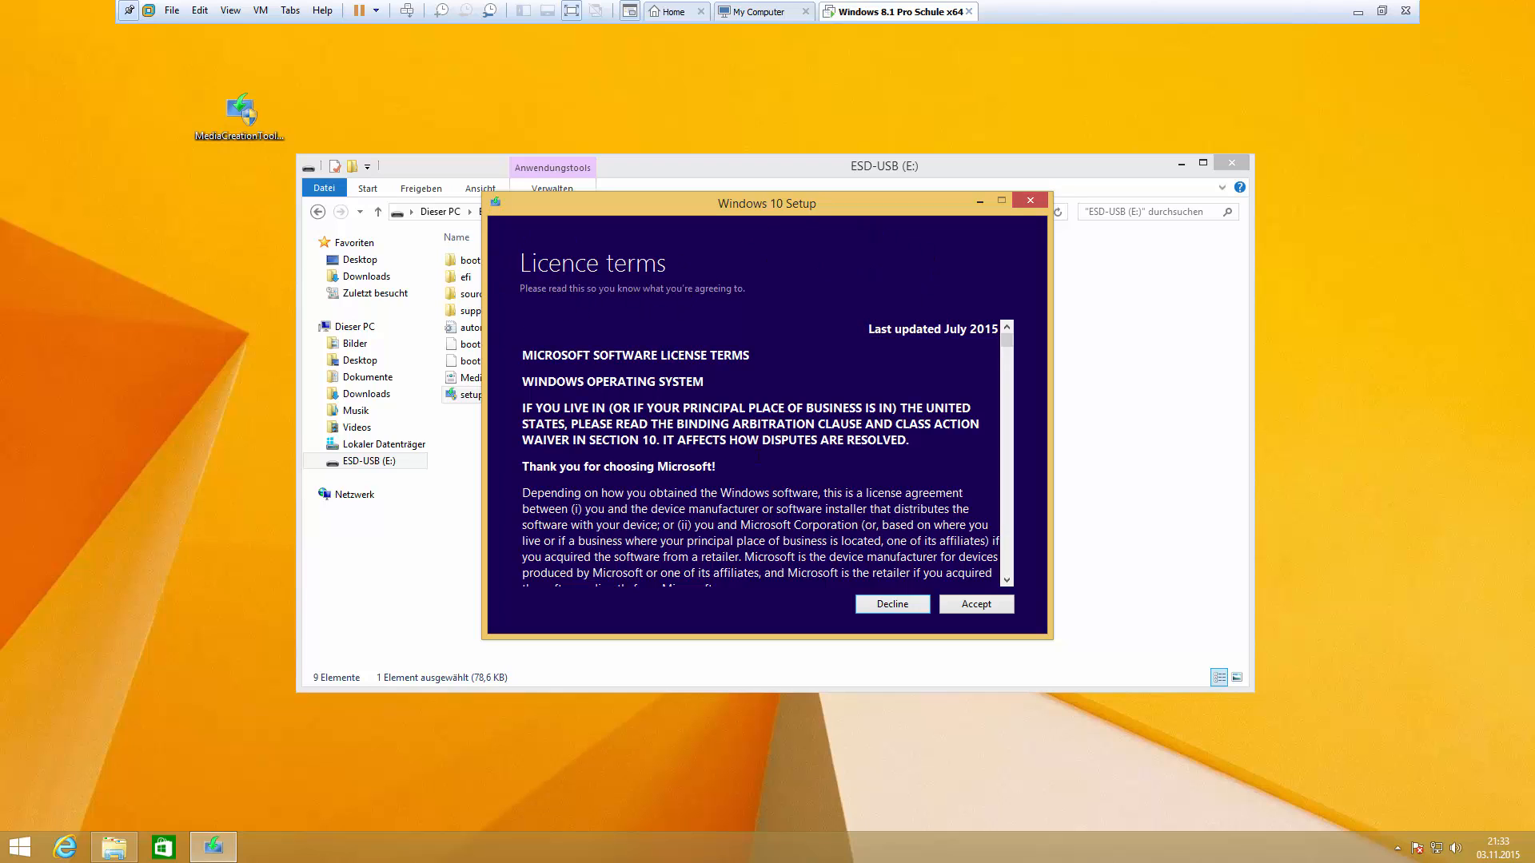
{"action": "left_click_drag", "start_coordinate": [1008, 344], "coordinate": [1015, 569]}
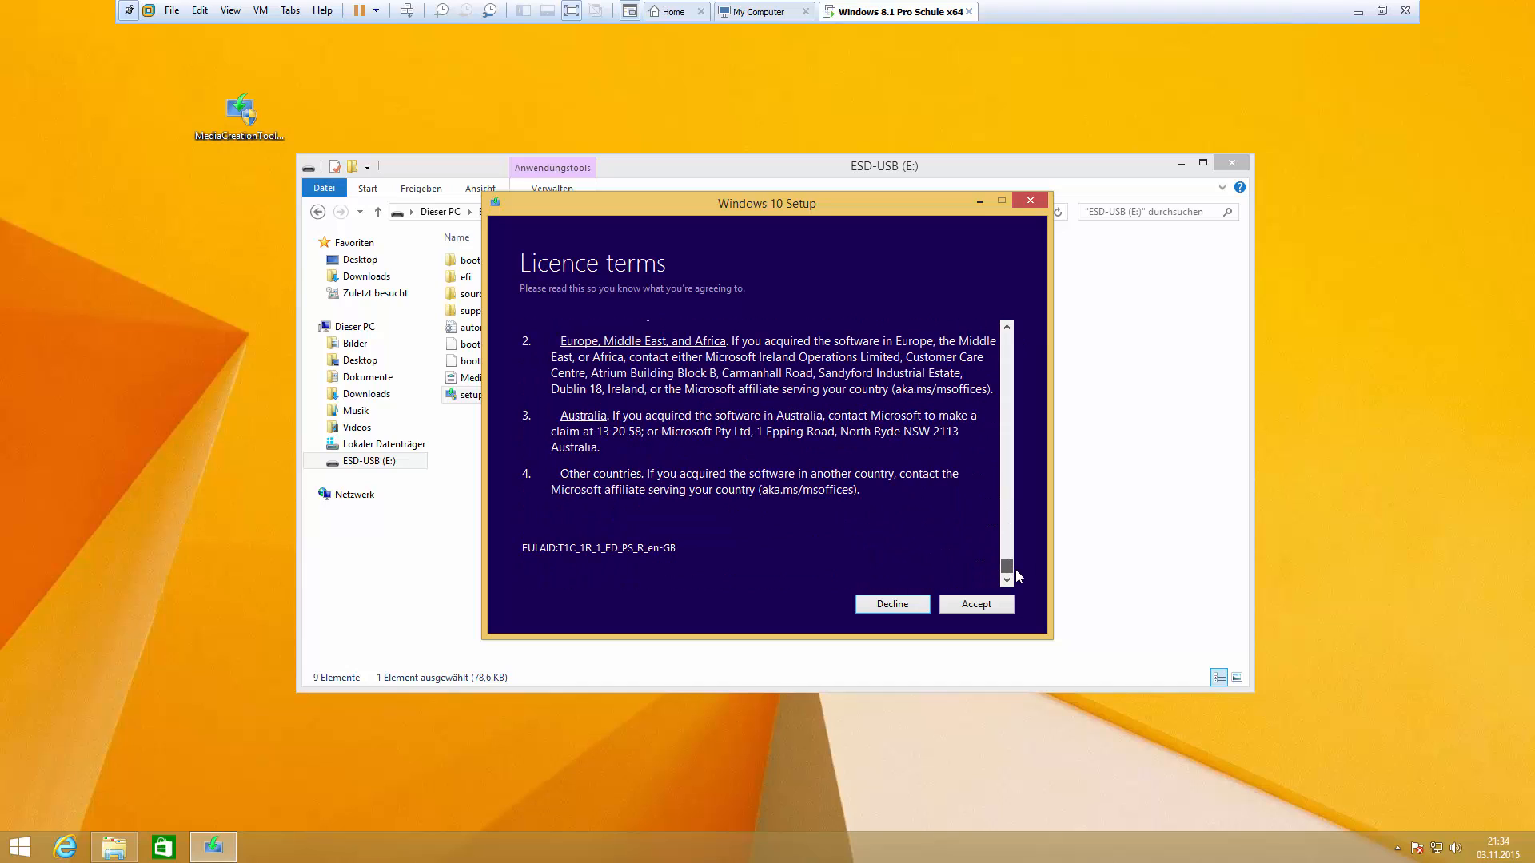
{"action": "left_click", "coordinate": [979, 609]}
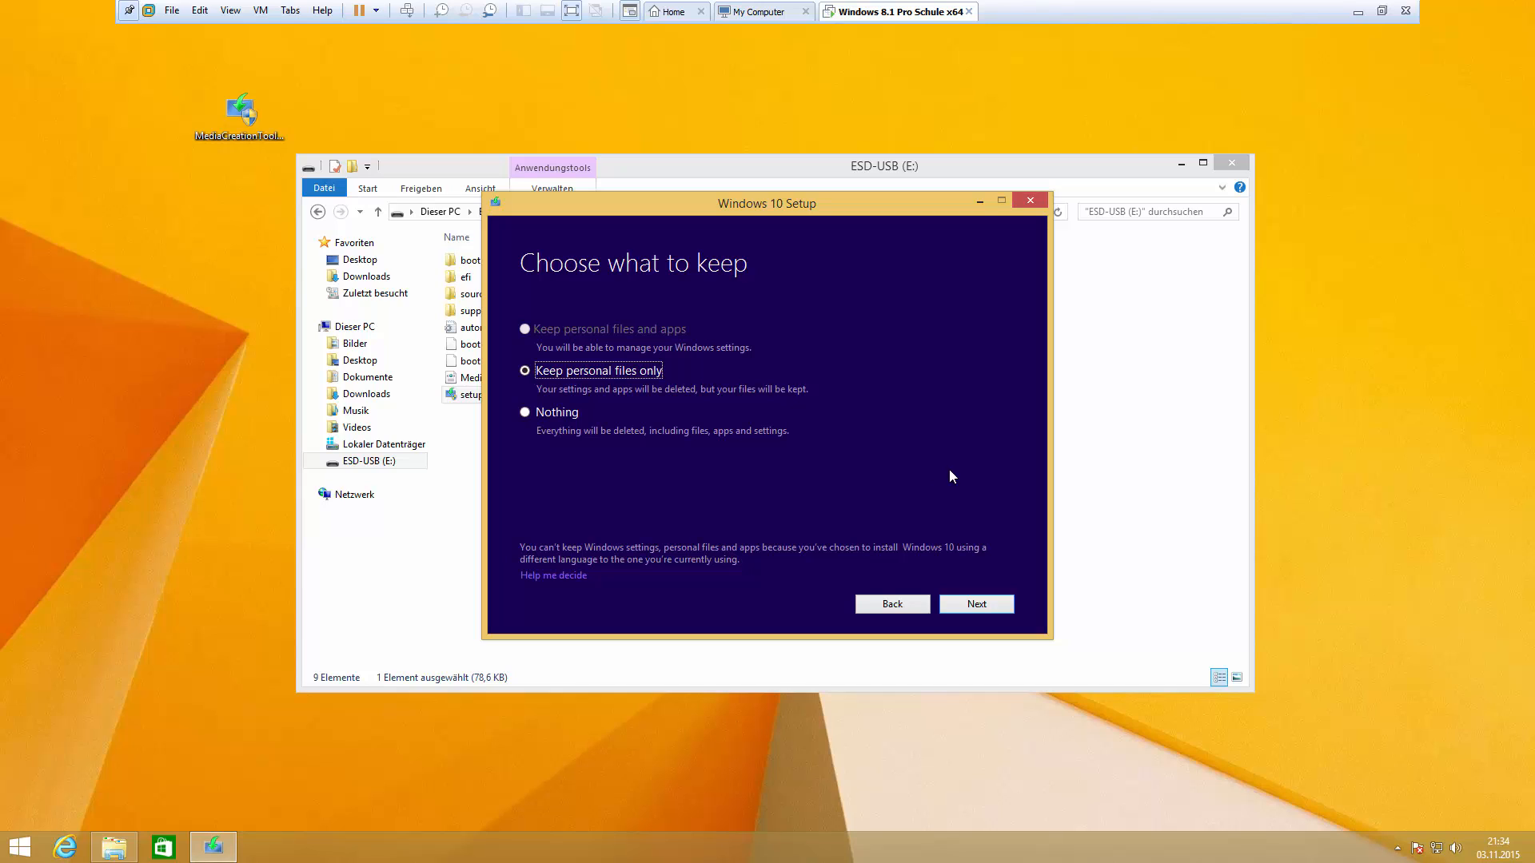
Step: Keep personal files only, confirm the selection, and start the Windows 10 Pro installation
{"action": "left_click", "coordinate": [975, 606]}
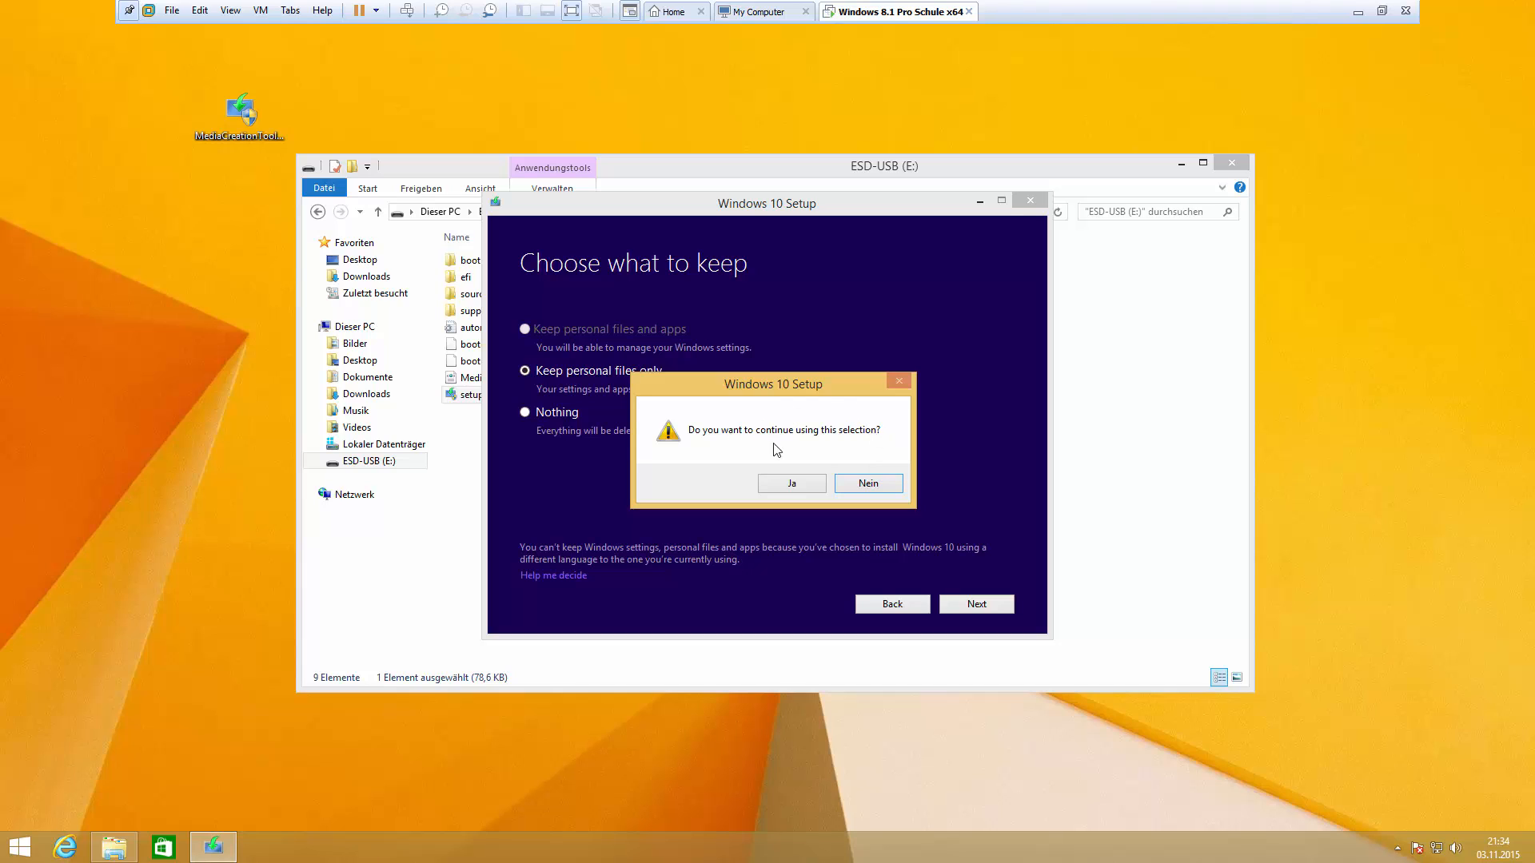
{"action": "left_click", "coordinate": [791, 484]}
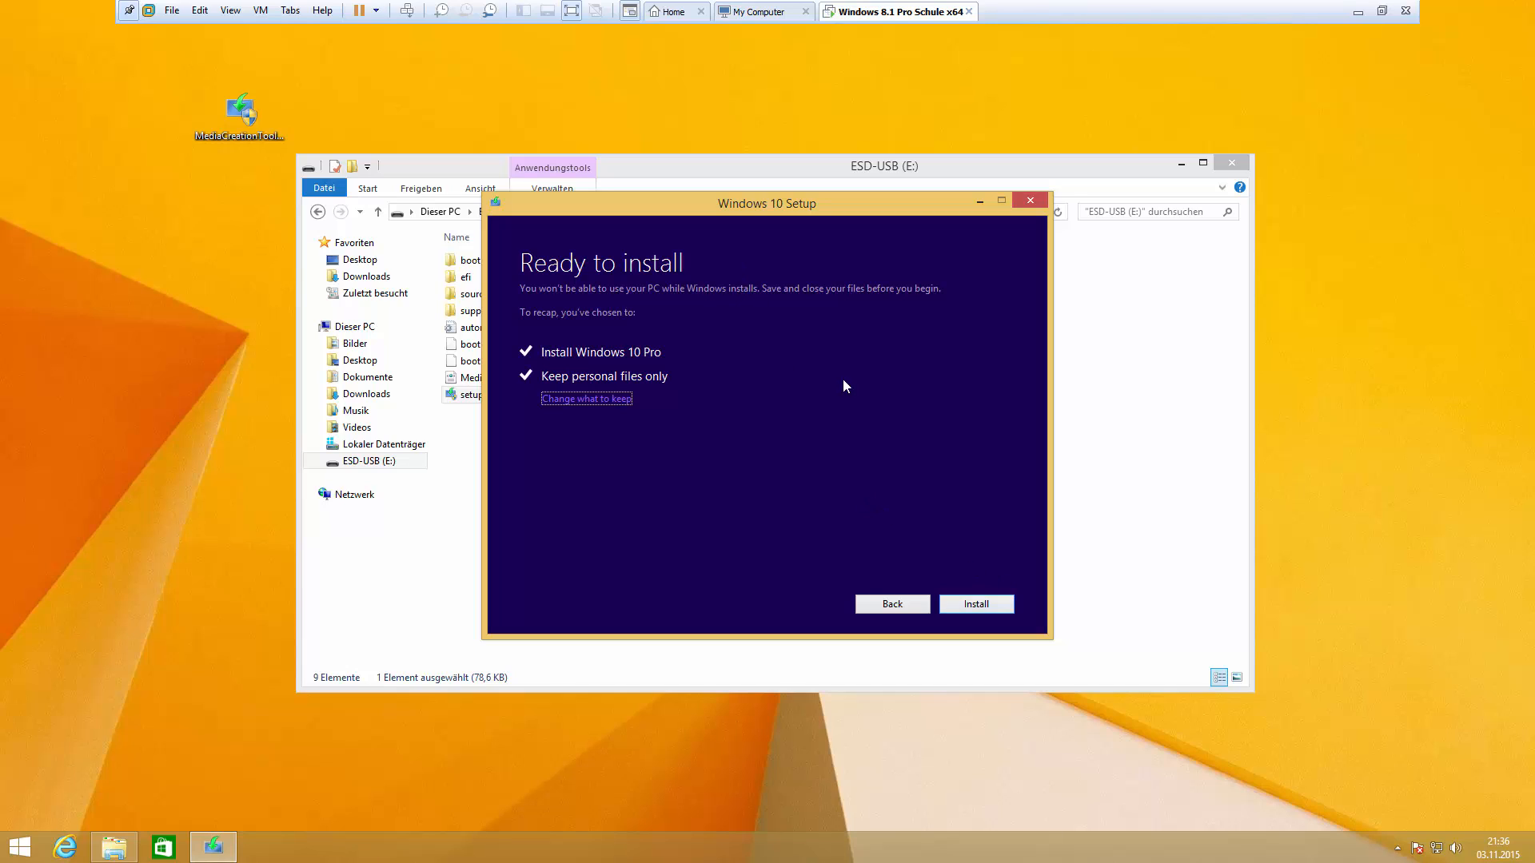
{"action": "left_click", "coordinate": [1006, 611]}
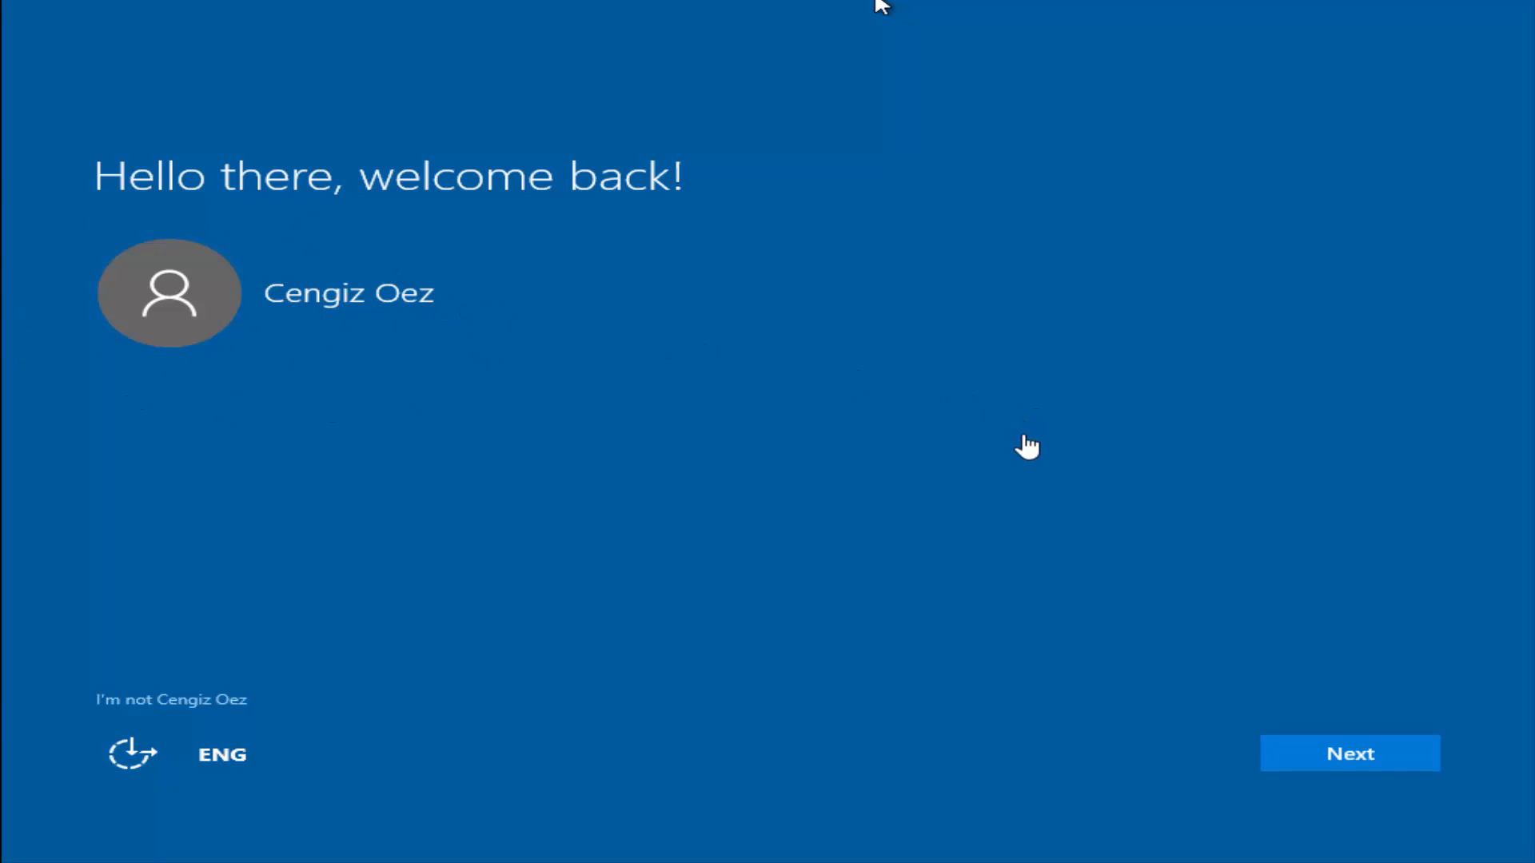
Step: Continue with the existing user account and apply the Express settings to finish the Windows 10 setup
{"action": "left_click", "coordinate": [1347, 754]}
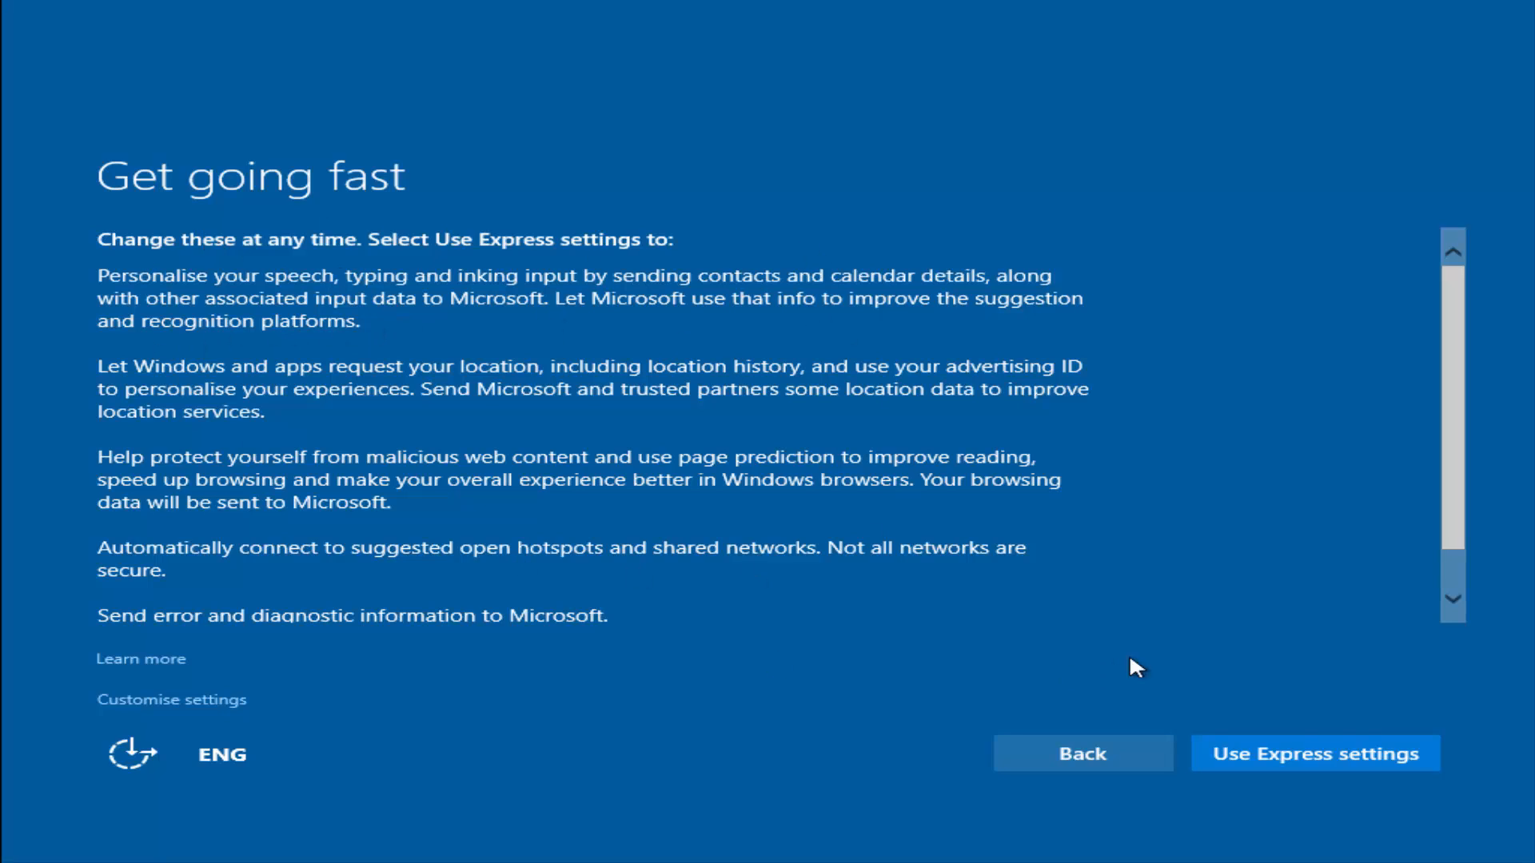
{"action": "left_click", "coordinate": [1366, 761]}
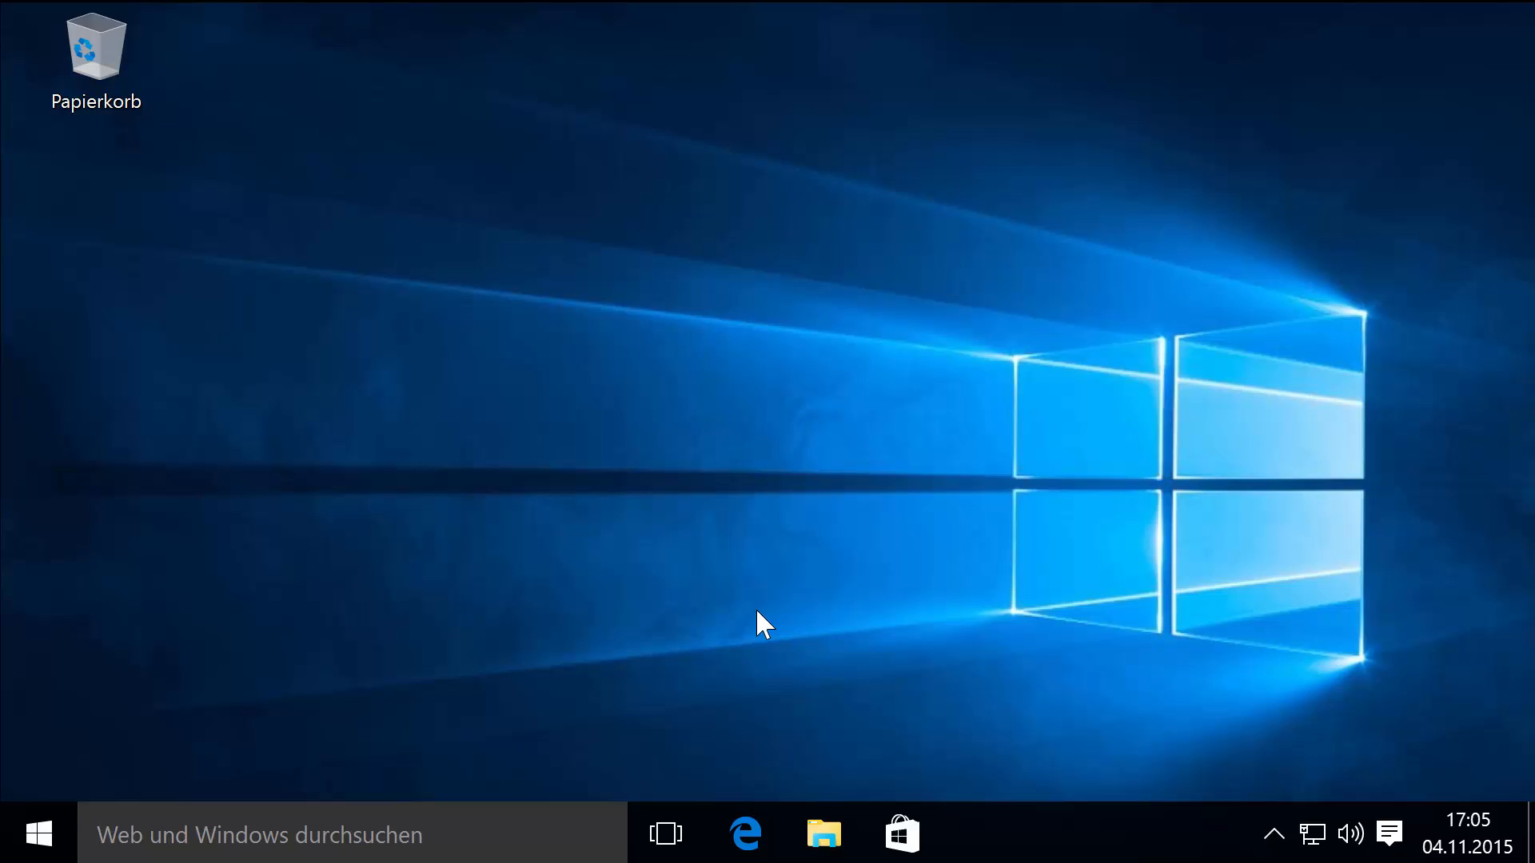
Step: Open the properties of Dieser PC in File Explorer and examine the system and Windows activation information
{"action": "left_click", "coordinate": [829, 838]}
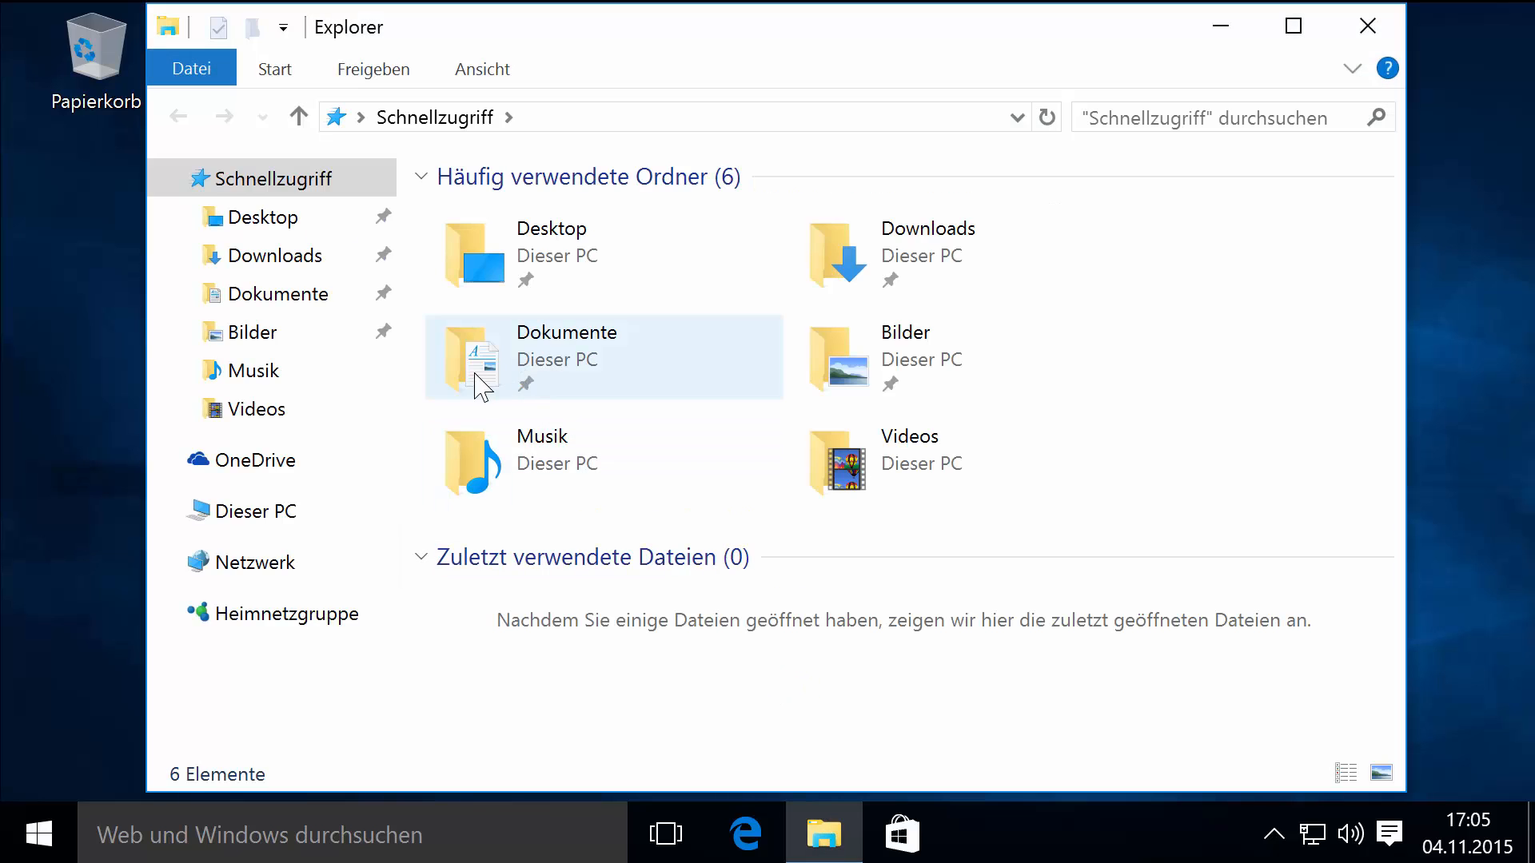
{"action": "right_click", "coordinate": [239, 506]}
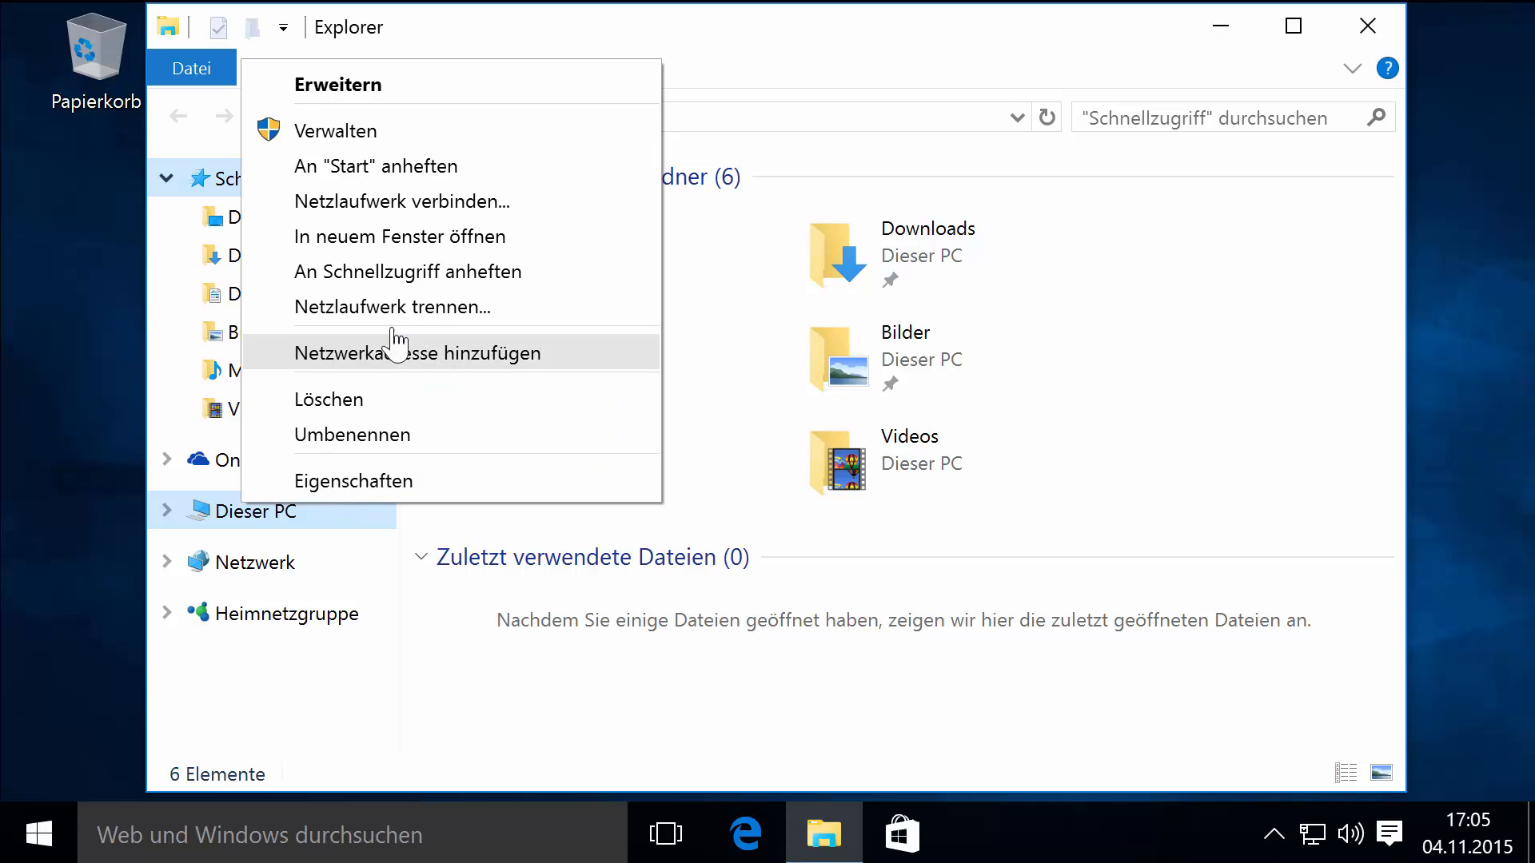
{"action": "left_click", "coordinate": [397, 482]}
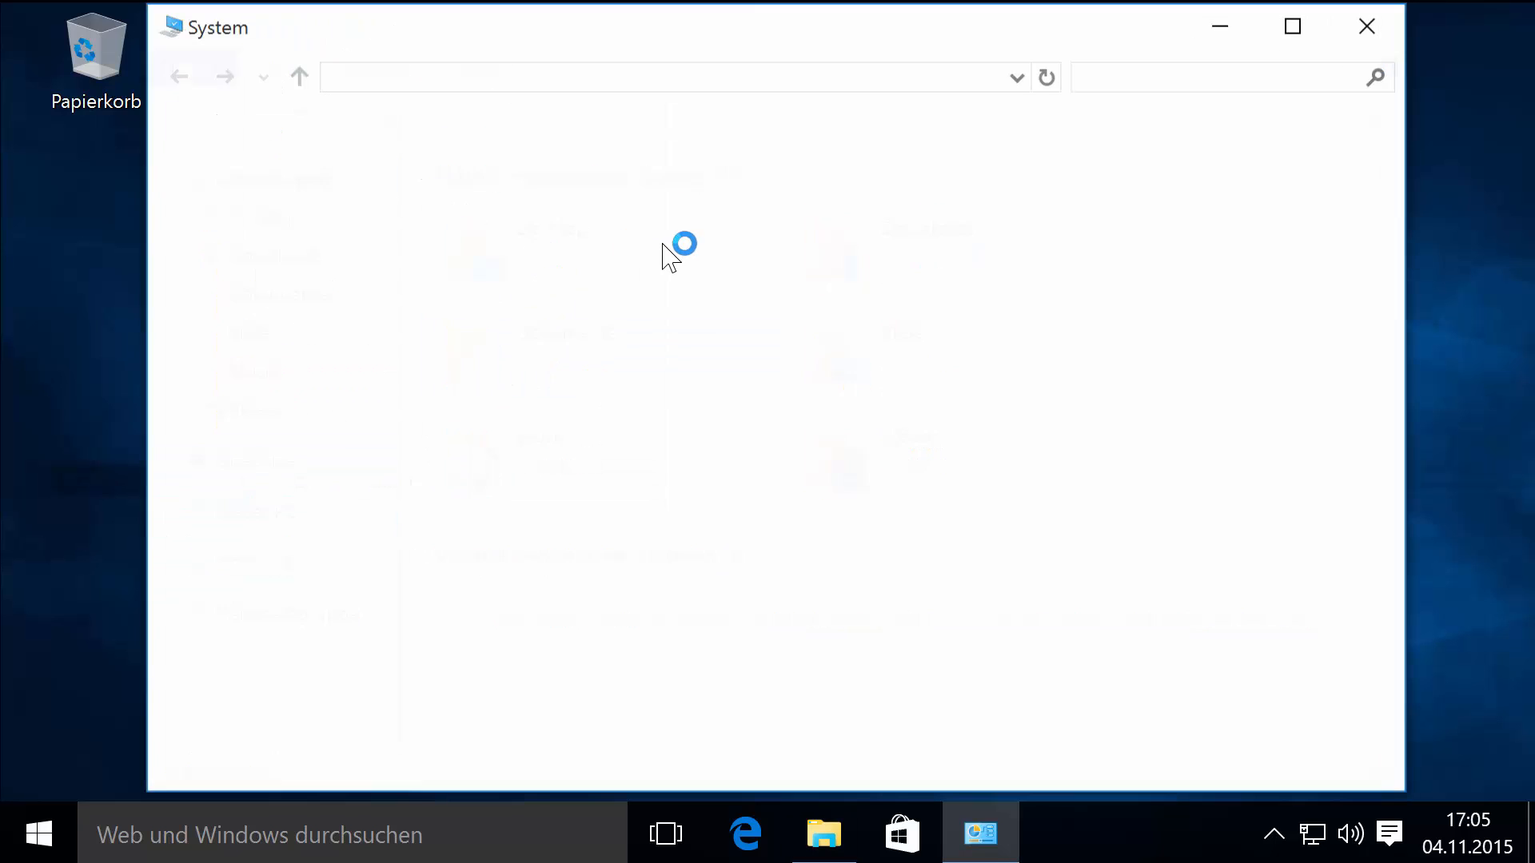
{"action": "scroll", "coordinate": [852, 367], "scroll_direction": "down", "scroll_amount": 2}
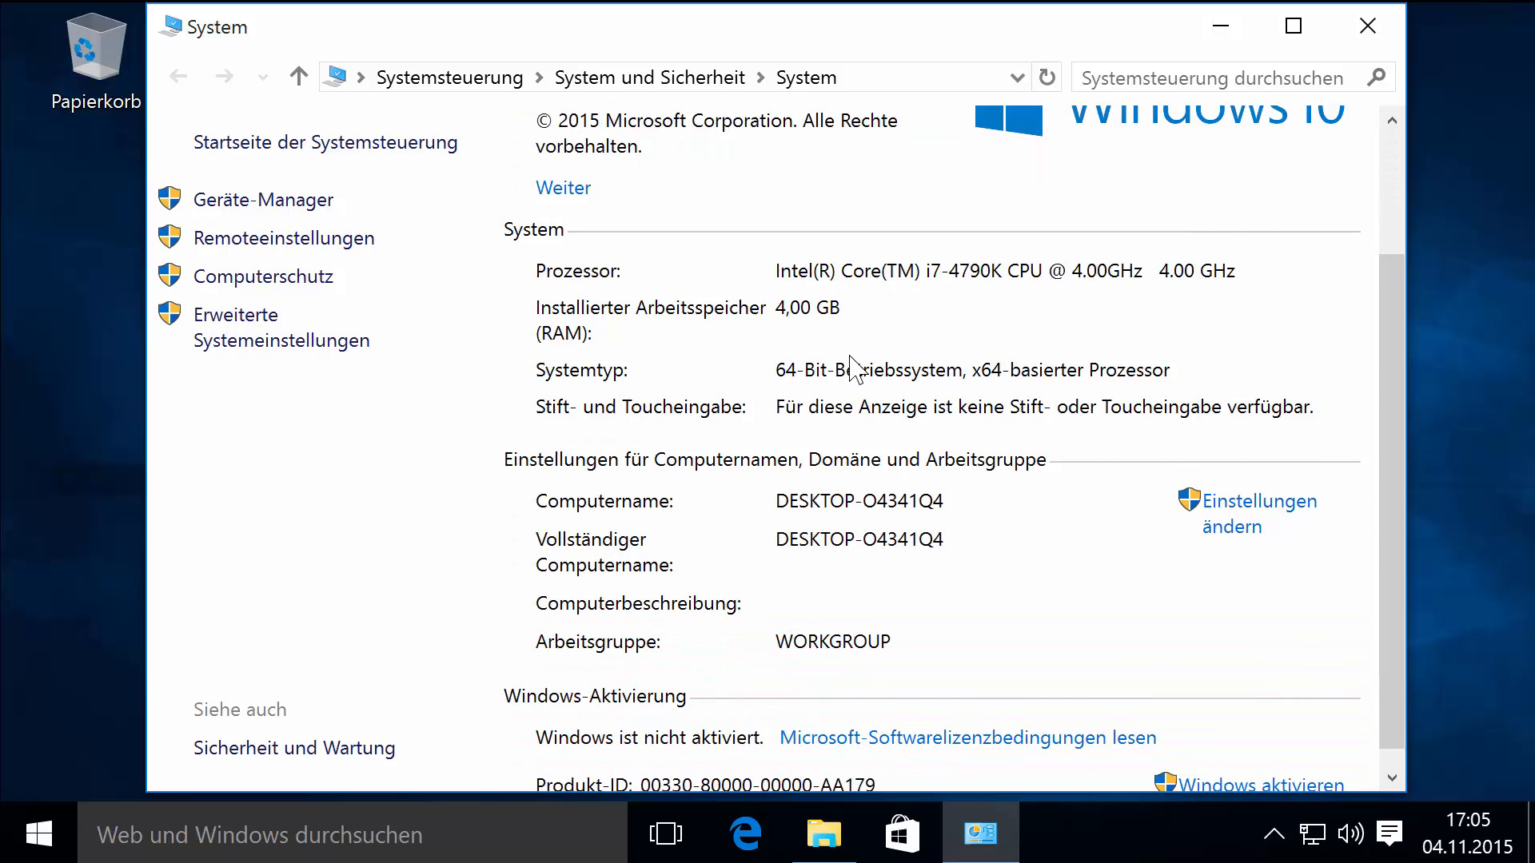